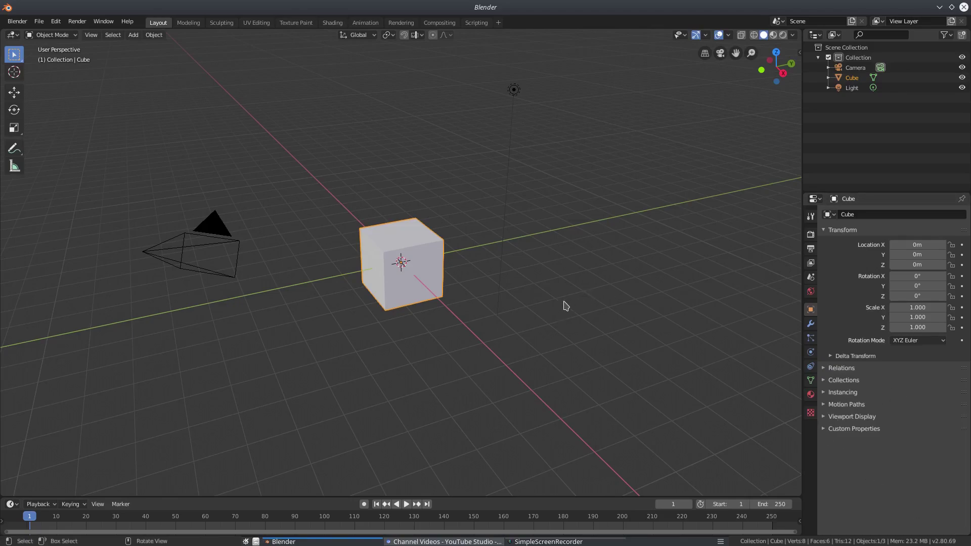
# Step: Delete the default cube and clear the camera's location and rotation
pyautogui.press('Delete')
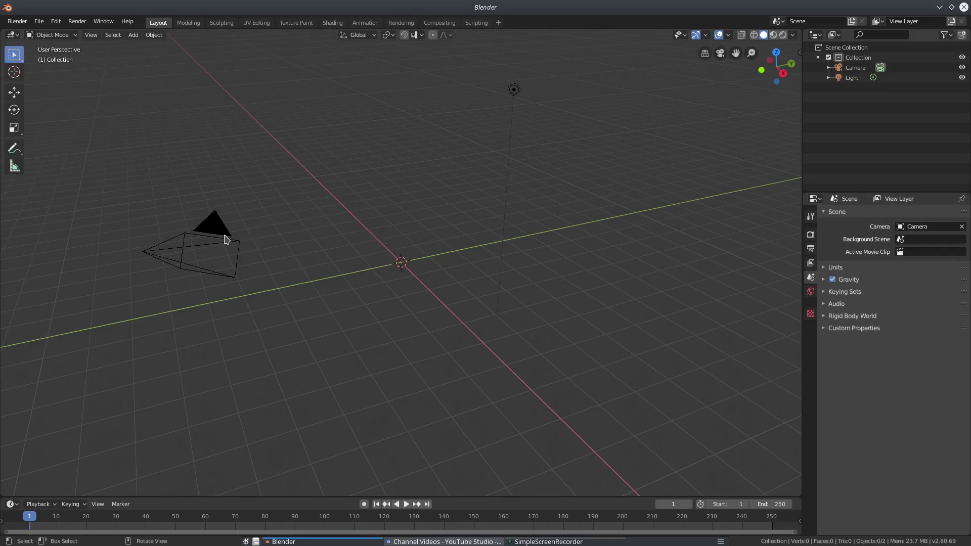
pyautogui.click(226, 239)
pyautogui.hotkey('alt', 'g')
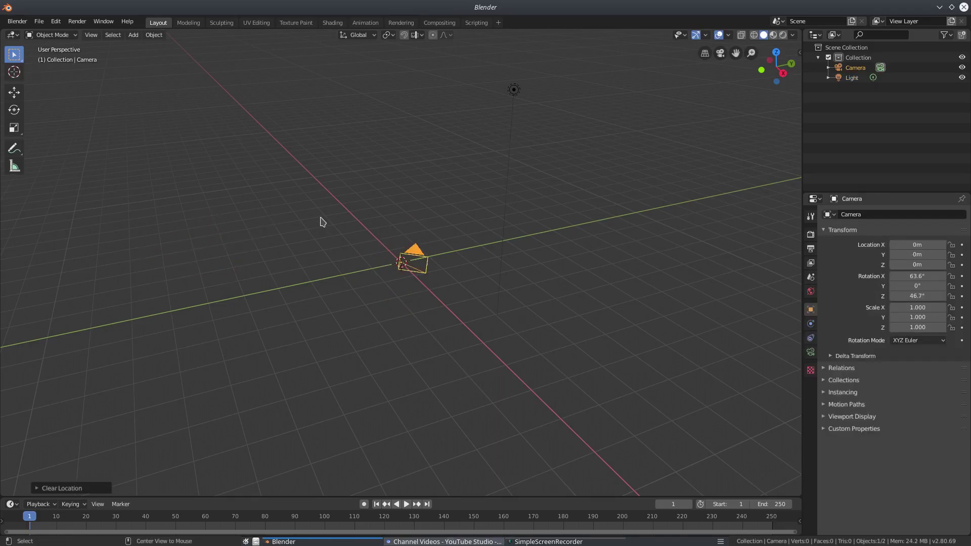
pyautogui.hotkey('alt', 'r')
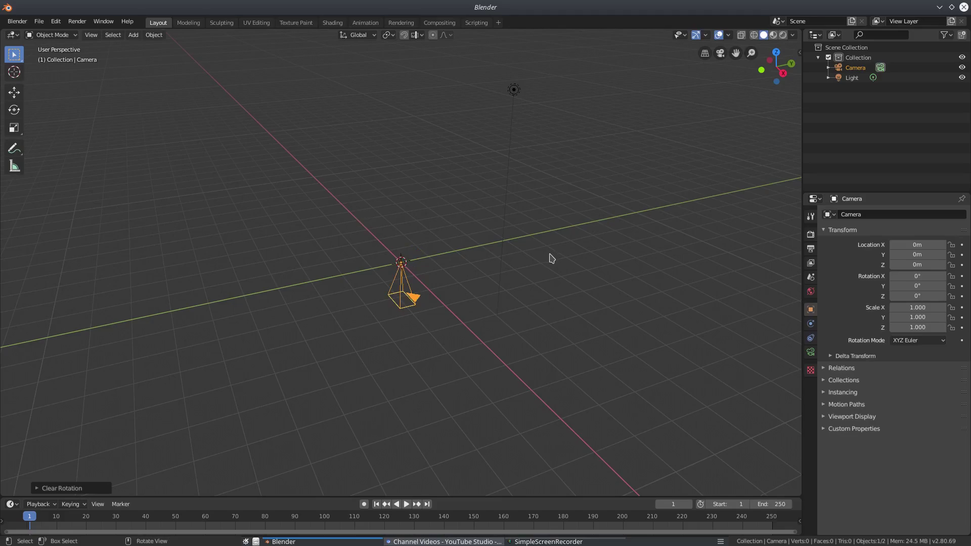
# Step: Rotate the camera 90° on X and move it along Y to -10.629 m
pyautogui.write('rx')
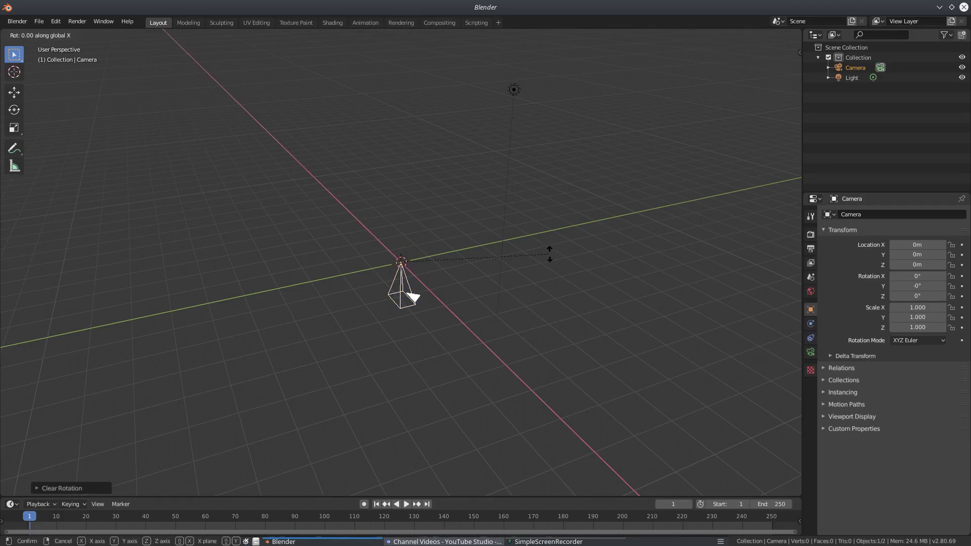
pyautogui.write('90')
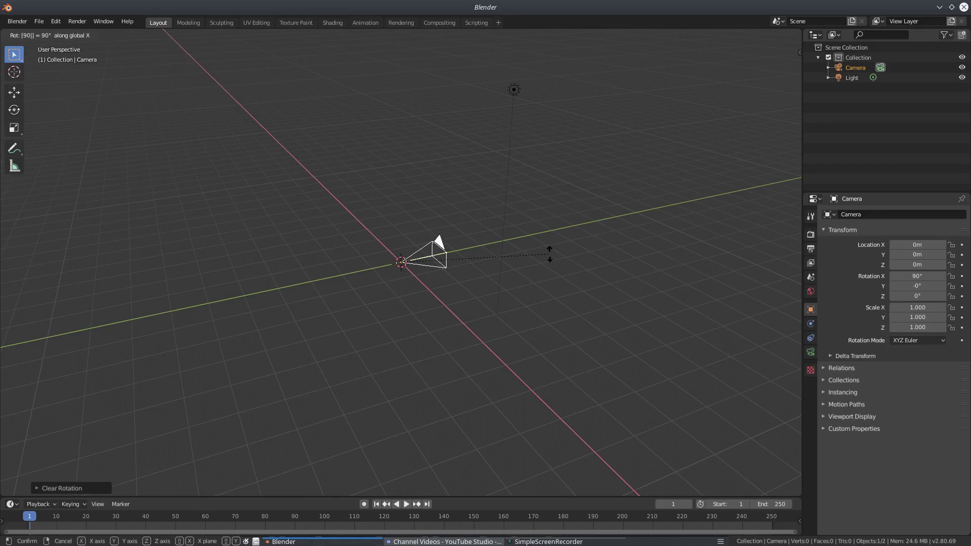
pyautogui.press('Return')
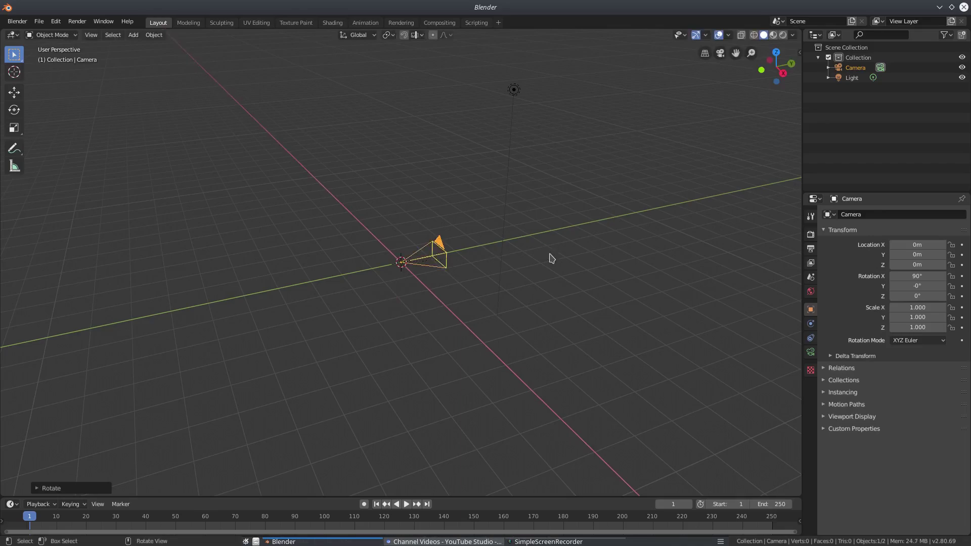
pyautogui.press('g')
pyautogui.press('y')
pyautogui.click(162, 302)
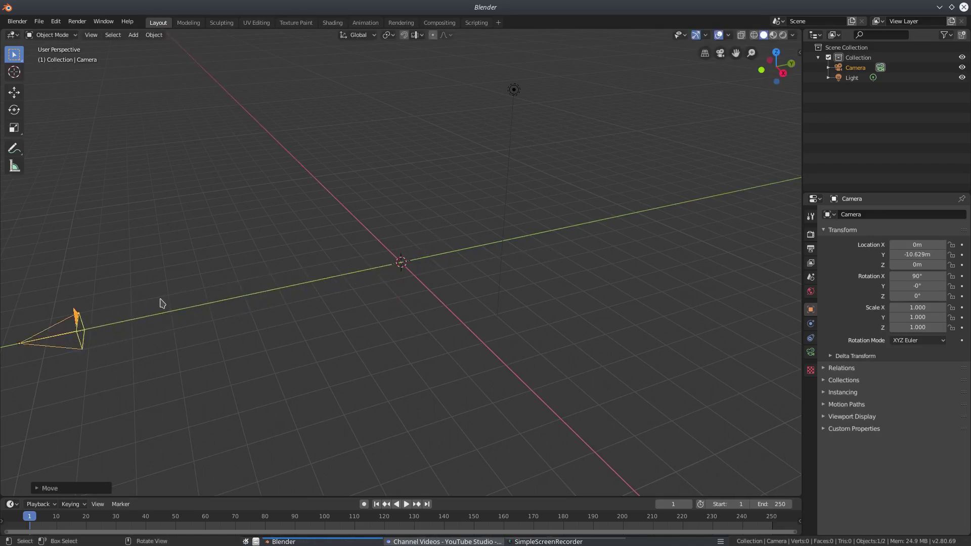
pyautogui.click(514, 90)
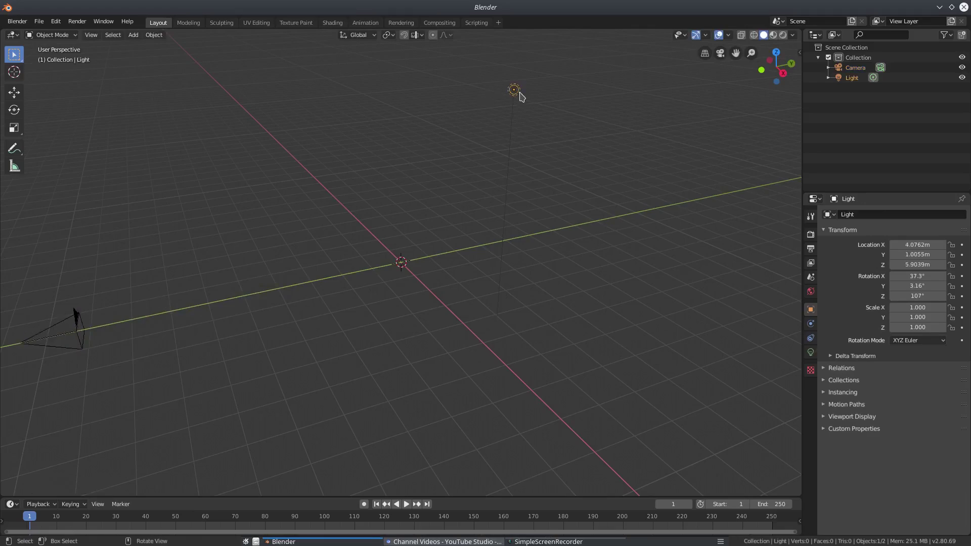
# Step: Move the light into the camera's frame at about X 0.82 m, Z 0.49 m
pyautogui.press('KP_0')
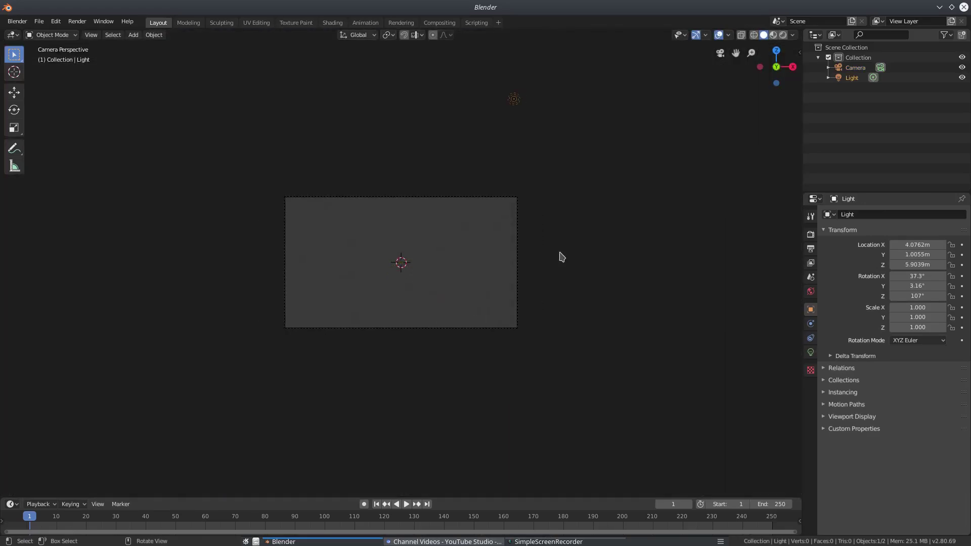
pyautogui.keyDown('shift'); pyautogui.moveTo(637, 161); pyautogui.dragTo(648, 182, button='middle'); pyautogui.keyUp('shift')
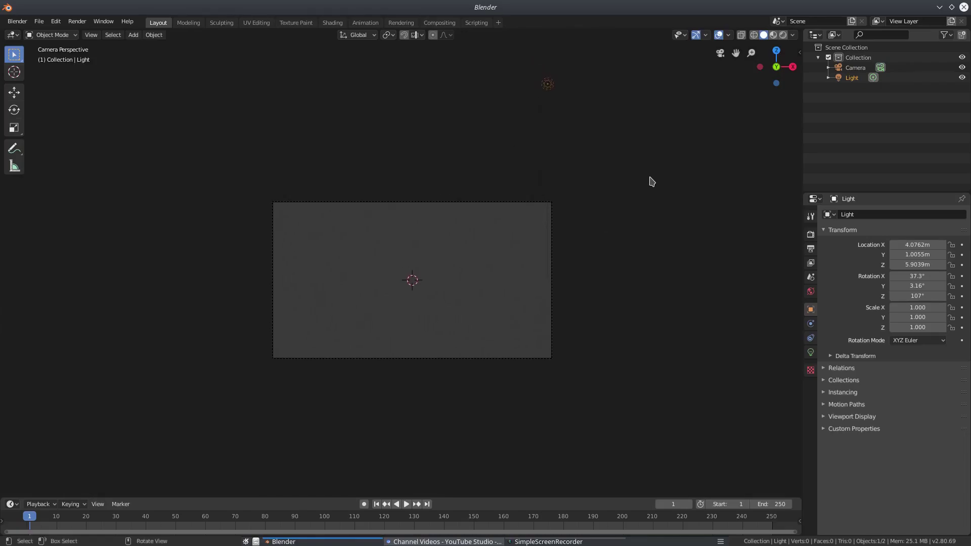
pyautogui.press('g')
pyautogui.press('Escape')
pyautogui.press('g')
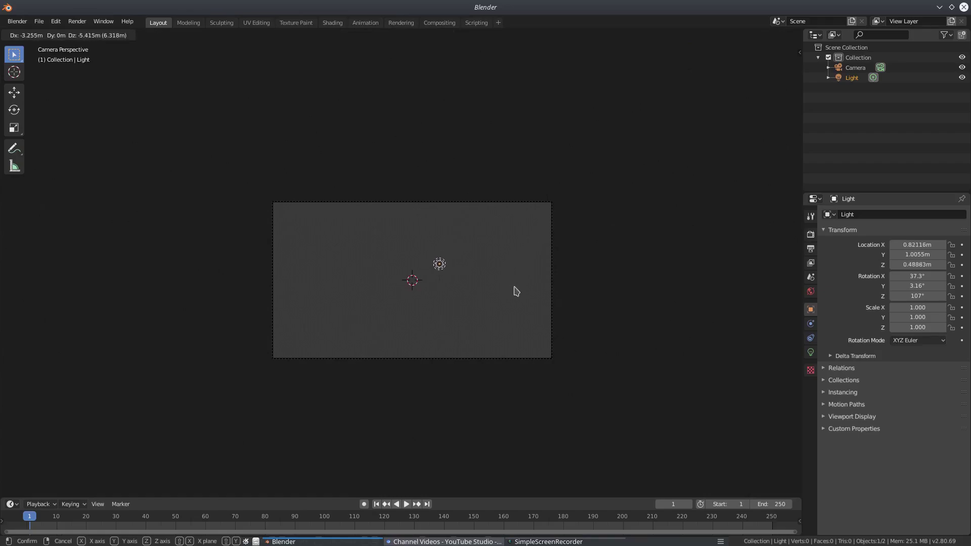
pyautogui.click(514, 289)
pyautogui.moveTo(574, 213); pyautogui.dragTo(576, 239, button='middle')
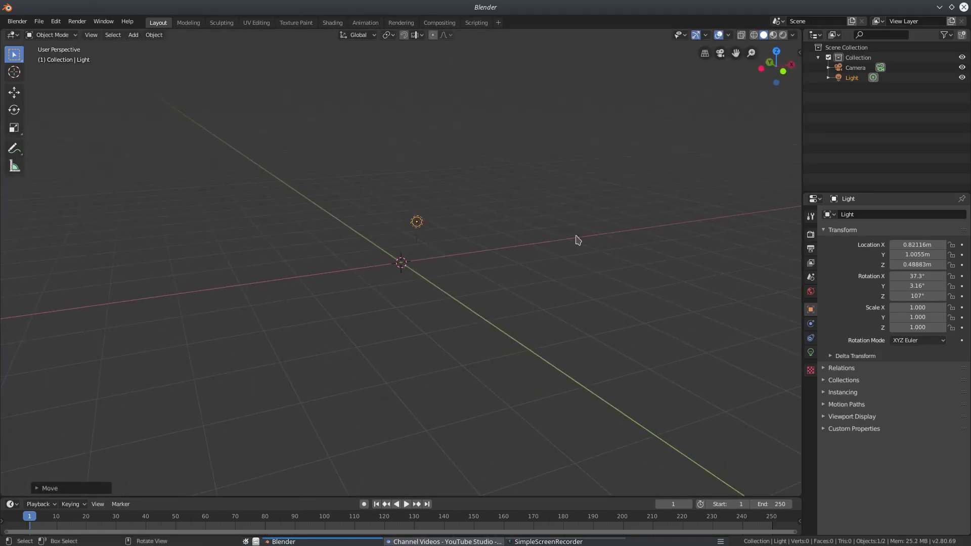
pyautogui.moveTo(508, 286); pyautogui.dragTo(602, 246, button='middle')
# Step: Add a UV sphere mesh at location 0, scale 1.000, and zoom in on it
pyautogui.hotkey('shift', 'a')
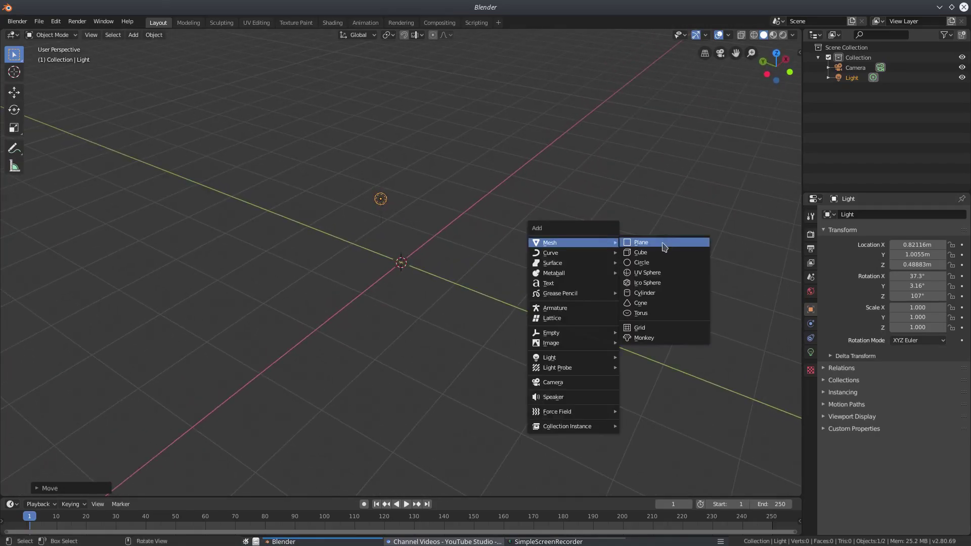
pyautogui.click(662, 277)
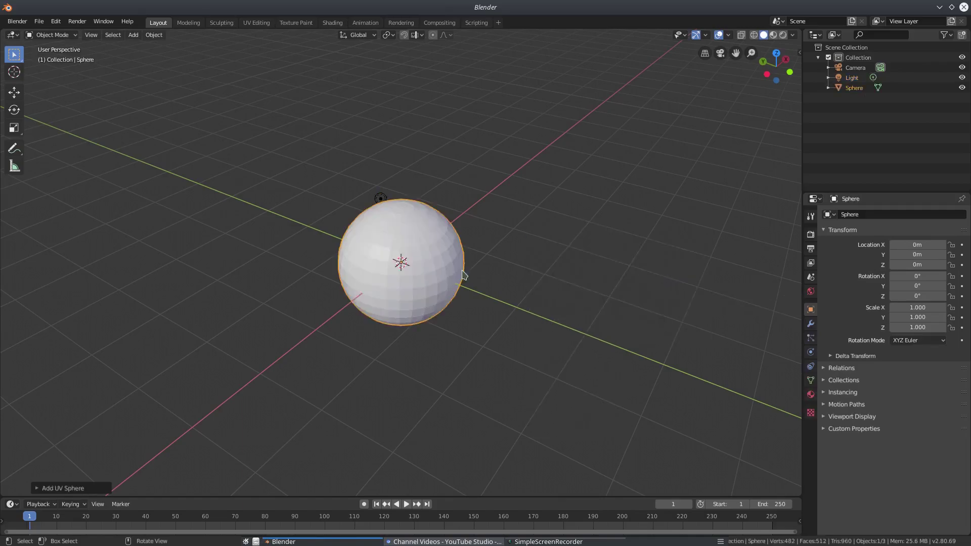
pyautogui.scroll(3, 465, 266)
pyautogui.moveTo(465, 267); pyautogui.dragTo(470, 179, button='middle')
pyautogui.scroll(3, 422, 247)
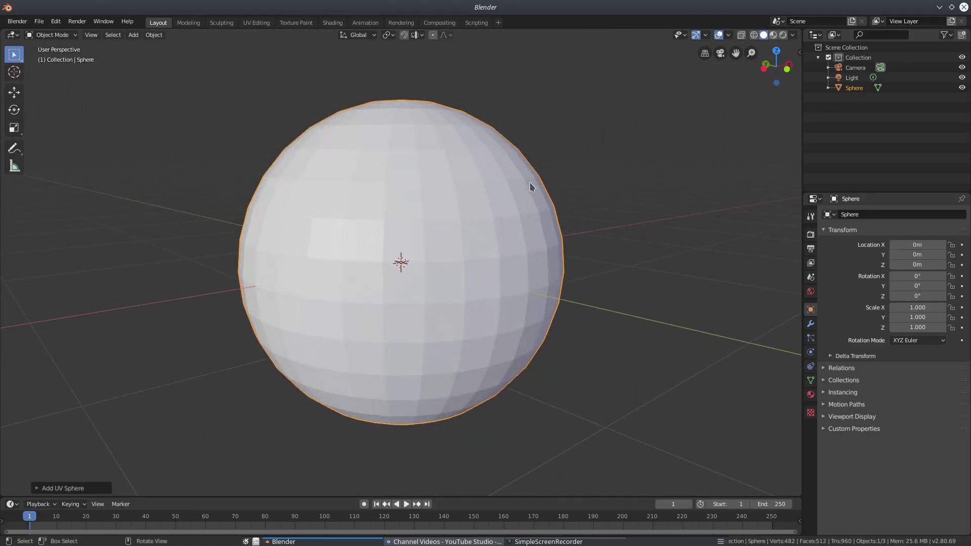
# Step: Add a Catmull-Clark Subdivision Surface modifier to the sphere and shade it smooth
pyautogui.click(811, 326)
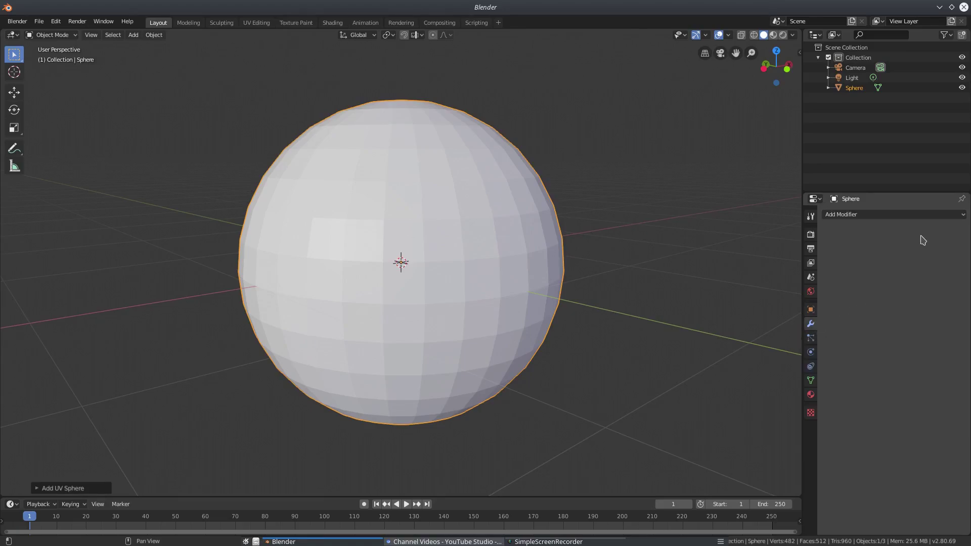
pyautogui.click(900, 215)
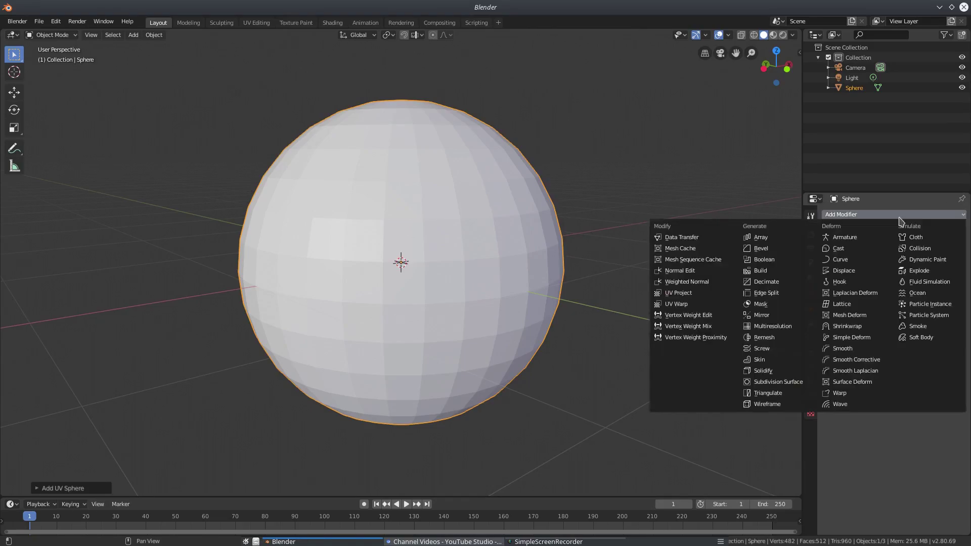
pyautogui.click(784, 382)
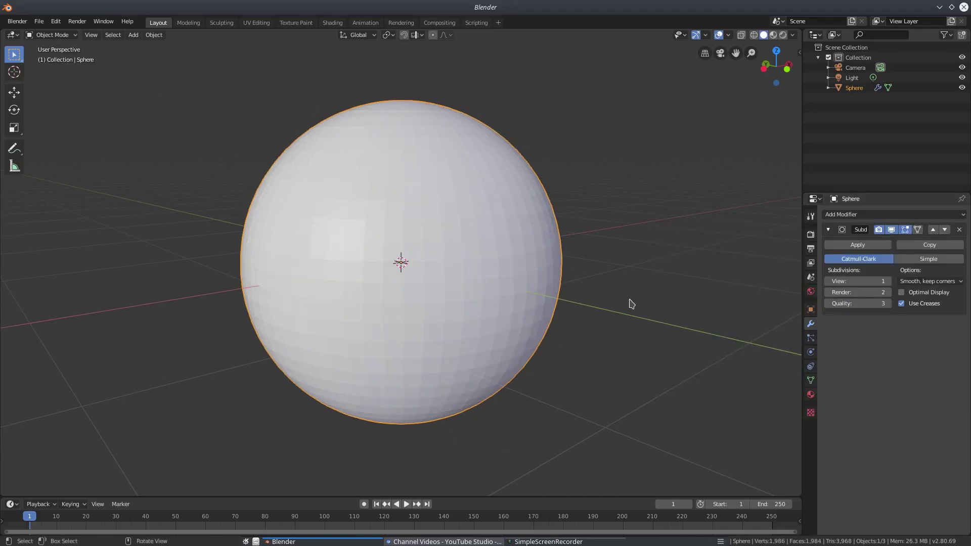
pyautogui.click(154, 34)
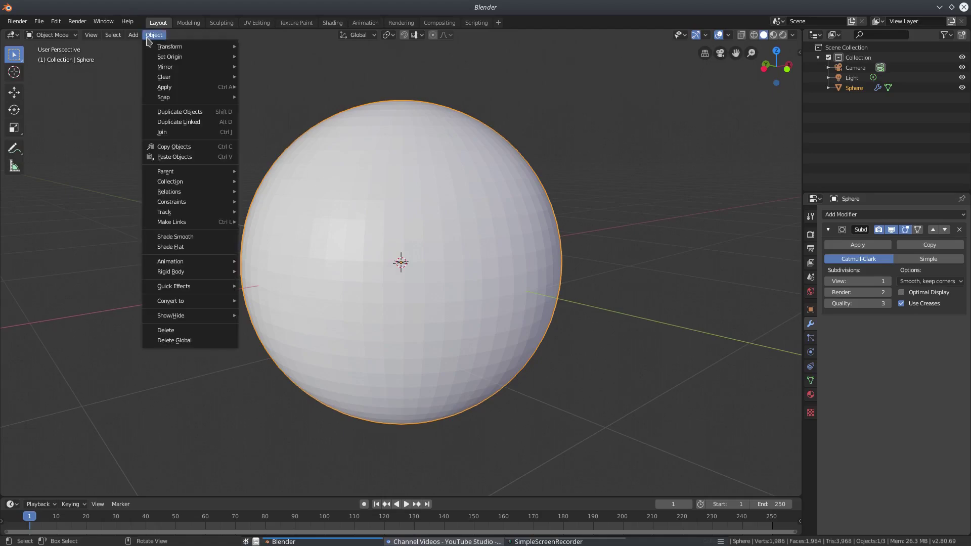
pyautogui.click(193, 238)
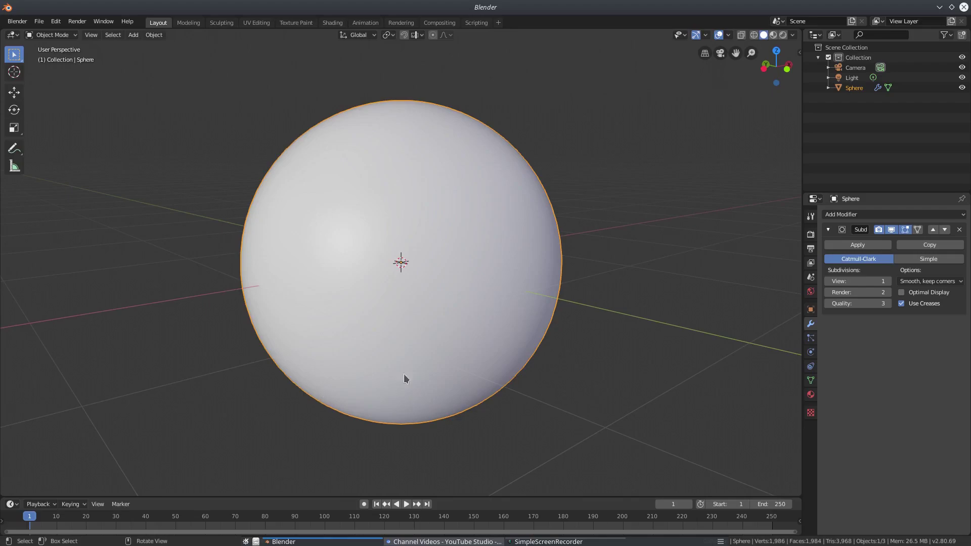
pyautogui.moveTo(632, 326); pyautogui.dragTo(548, 262, button='middle')
# Step: In camera view, set the modifier's viewport subdivision level to 2, matching render level 2
pyautogui.press('KP_0')
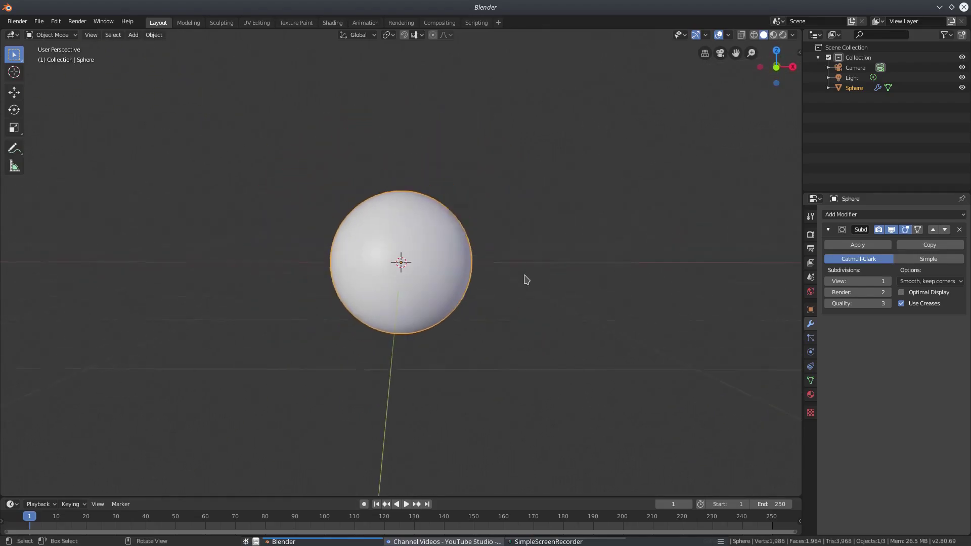
pyautogui.scroll(8, 325, 189)
pyautogui.keyDown('shift'); pyautogui.moveTo(248, 147); pyautogui.dragTo(473, 210, button='middle'); pyautogui.keyUp('shift')
pyautogui.scroll(4, 442, 180)
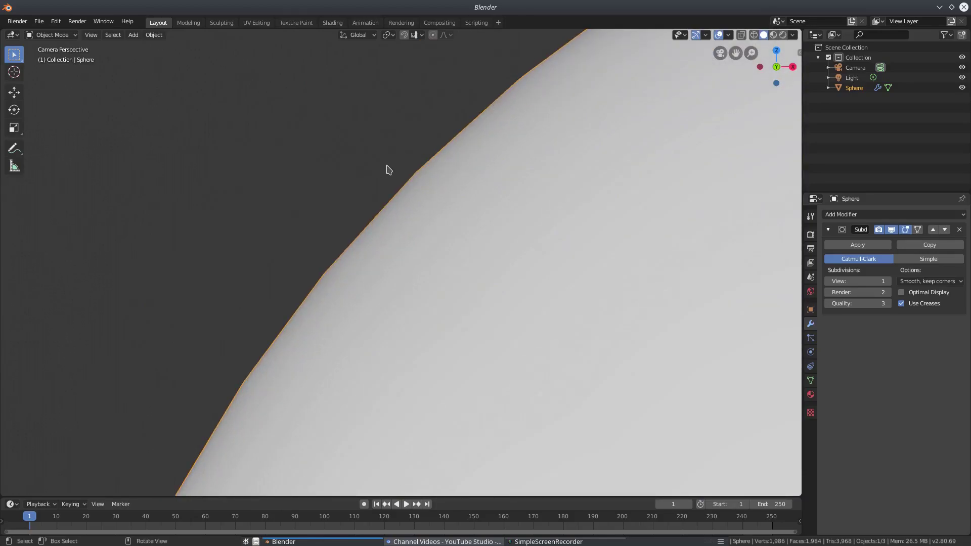
pyautogui.click(887, 281)
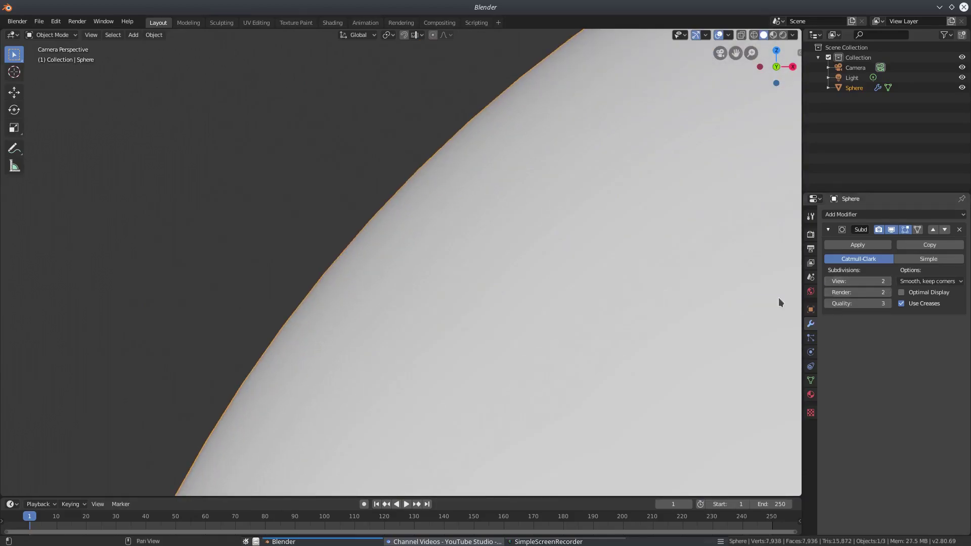
pyautogui.click(887, 281)
pyautogui.click(888, 281)
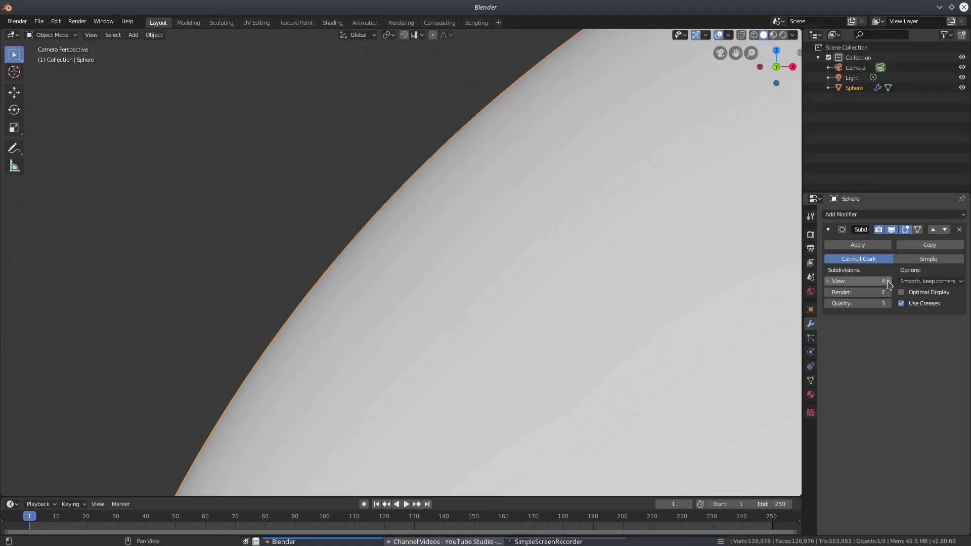
pyautogui.click(828, 281)
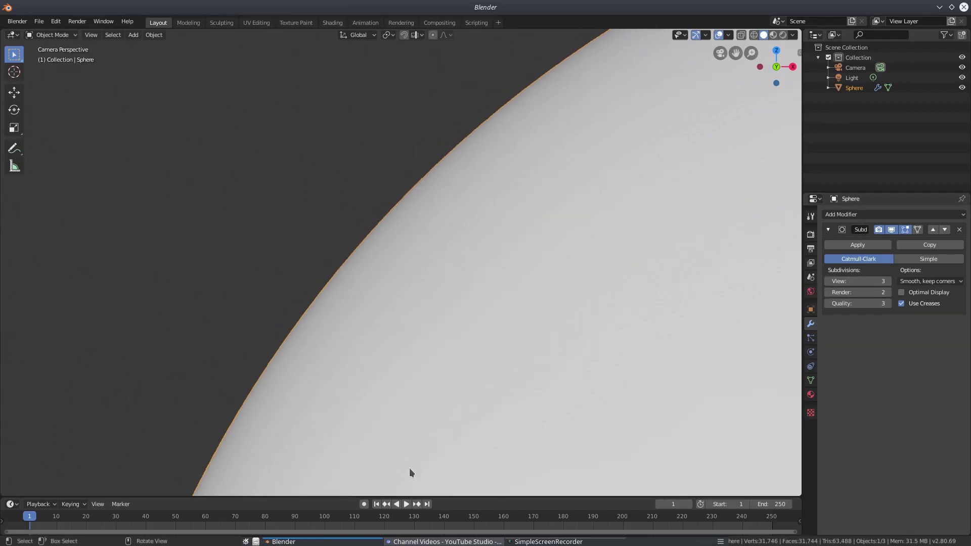
pyautogui.scroll(-6, 412, 447)
pyautogui.scroll(-2, 562, 364)
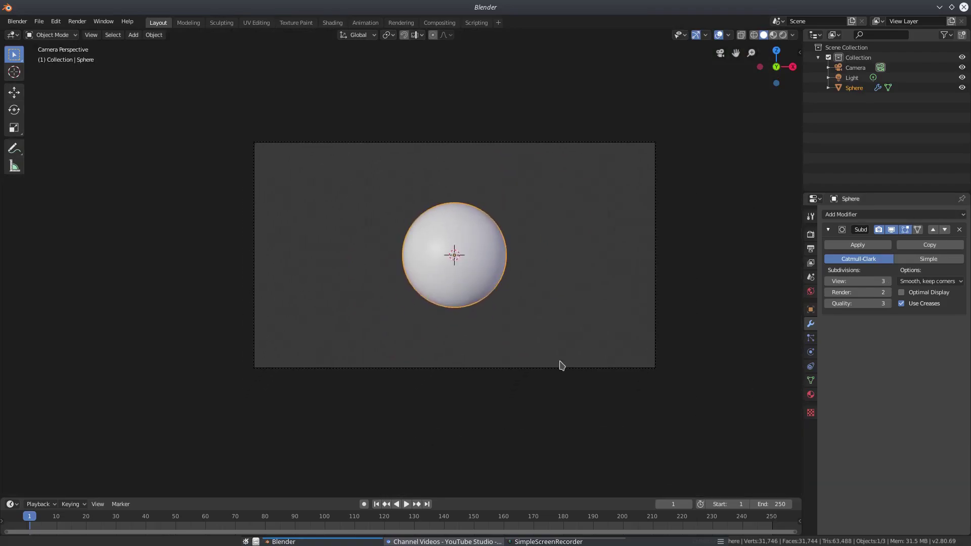
pyautogui.click(827, 282)
pyautogui.scroll(1, 510, 295)
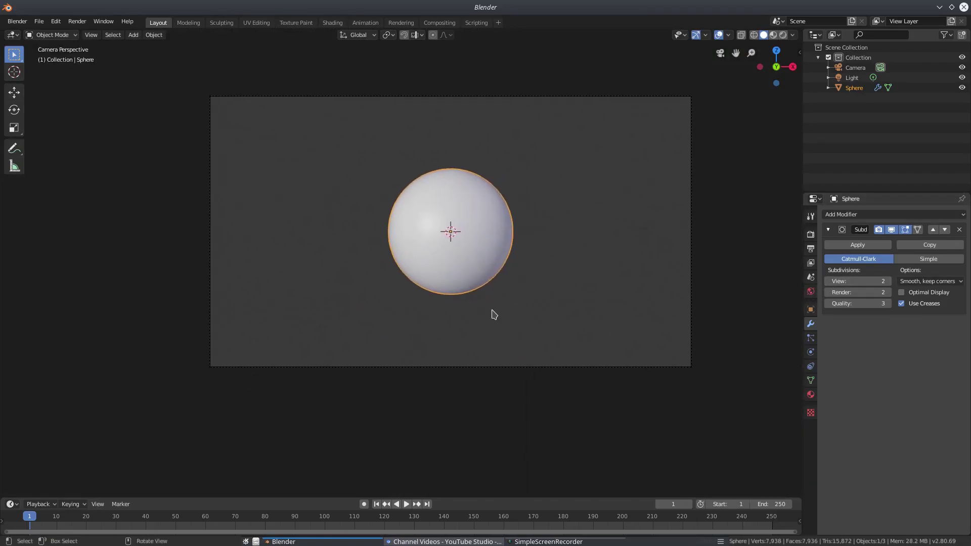
# Step: Scale the sphere to about 1.53 and shift it right of the frame's centre
pyautogui.press('s')
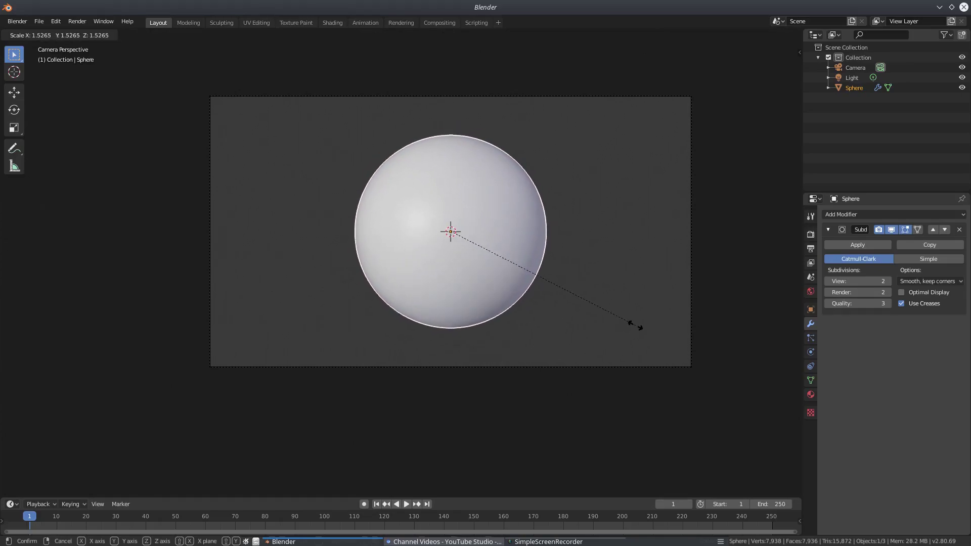
pyautogui.click(635, 327)
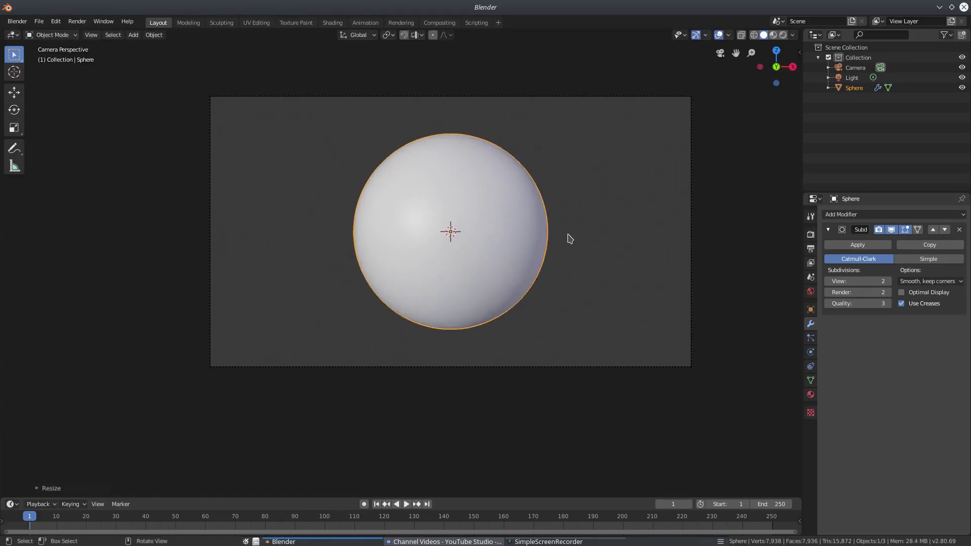
pyautogui.press('g')
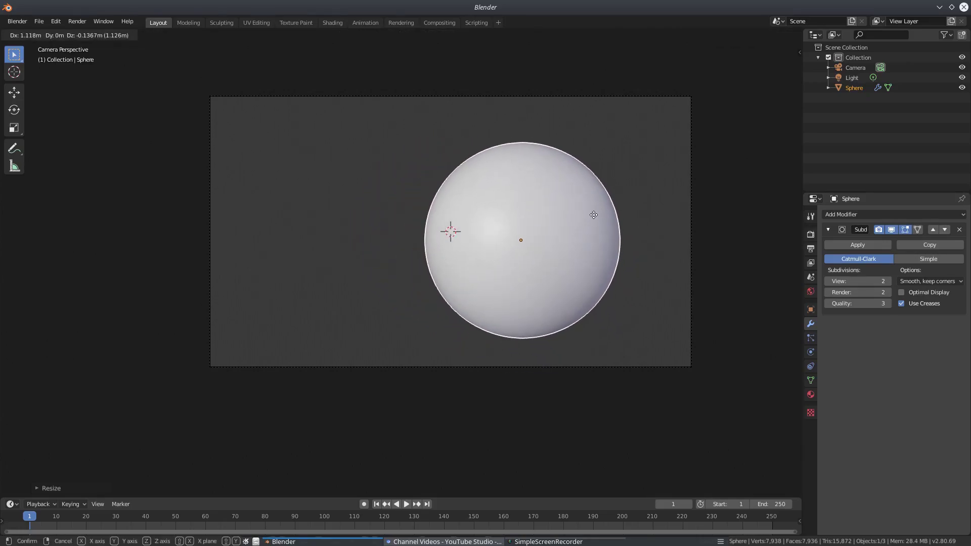
pyautogui.click(593, 216)
pyautogui.moveTo(631, 290); pyautogui.dragTo(373, 268, button='middle')
pyautogui.scroll(8, 430, 268)
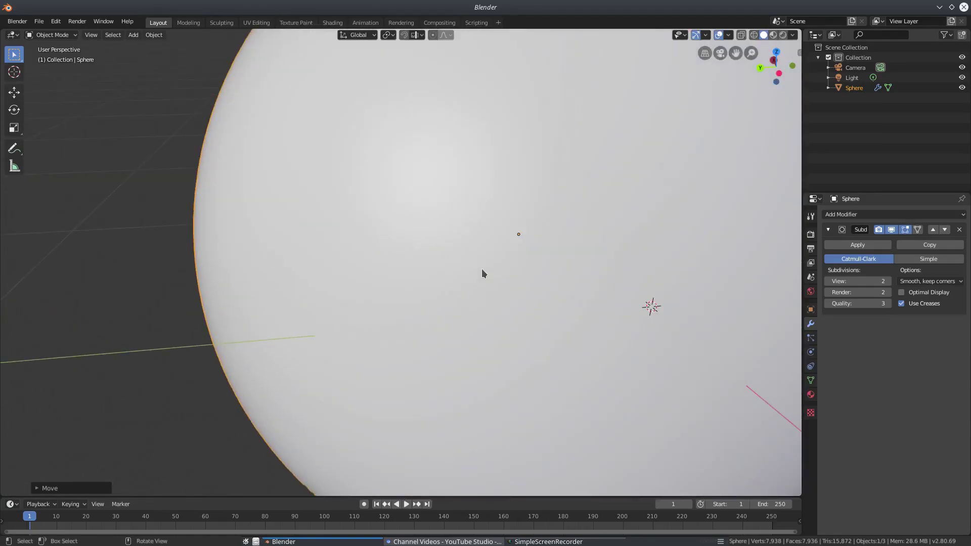
pyautogui.moveTo(482, 269); pyautogui.dragTo(347, 65, button='middle')
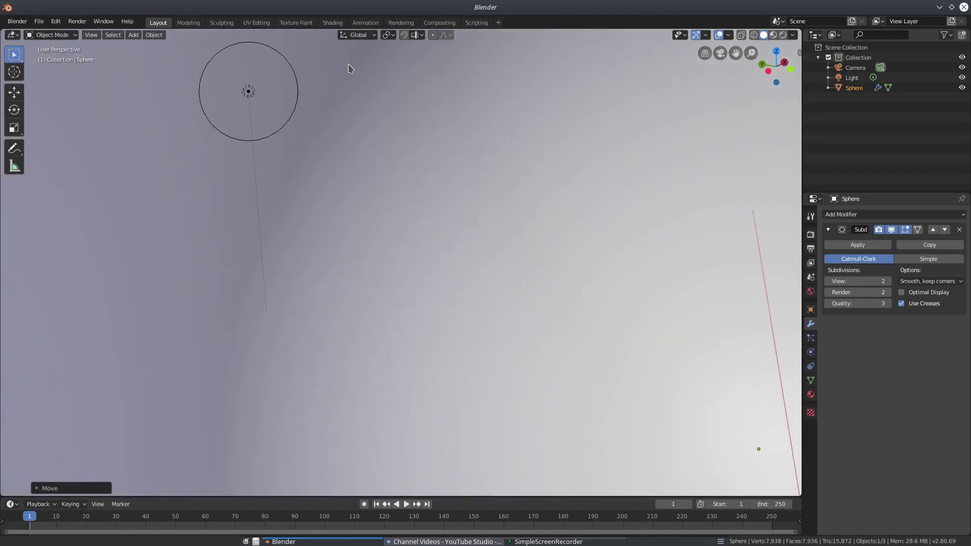
# Step: Select the light and move it behind the sphere
pyautogui.click(249, 93)
pyautogui.scroll(-8, 254, 151)
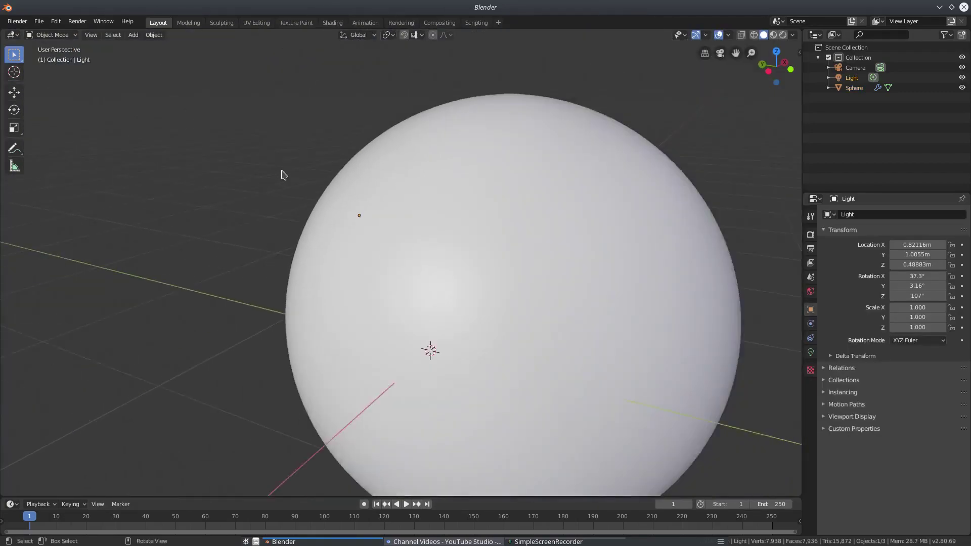
pyautogui.click(877, 88)
pyautogui.click(851, 77)
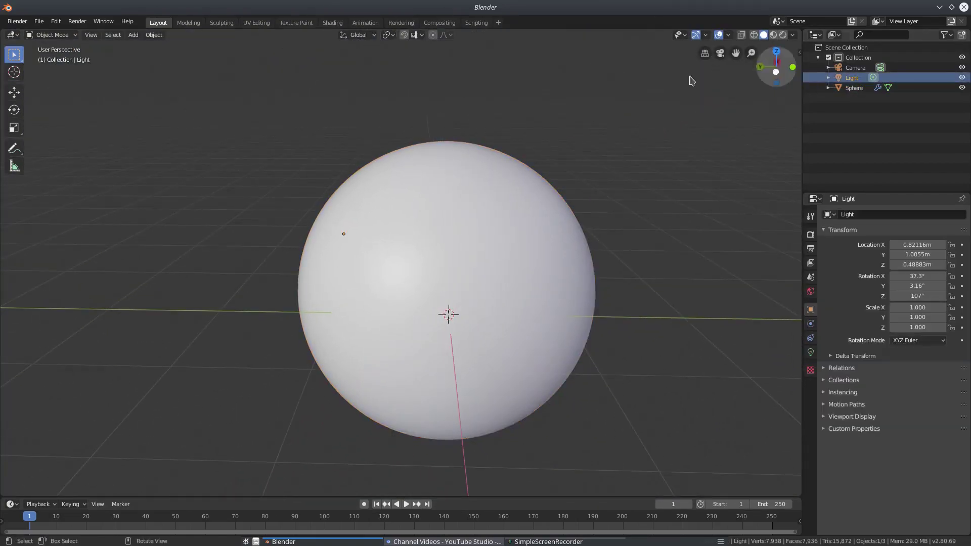
pyautogui.keyDown('shift'); pyautogui.moveTo(293, 195); pyautogui.dragTo(651, 207, button='middle'); pyautogui.keyUp('shift')
pyautogui.press('g')
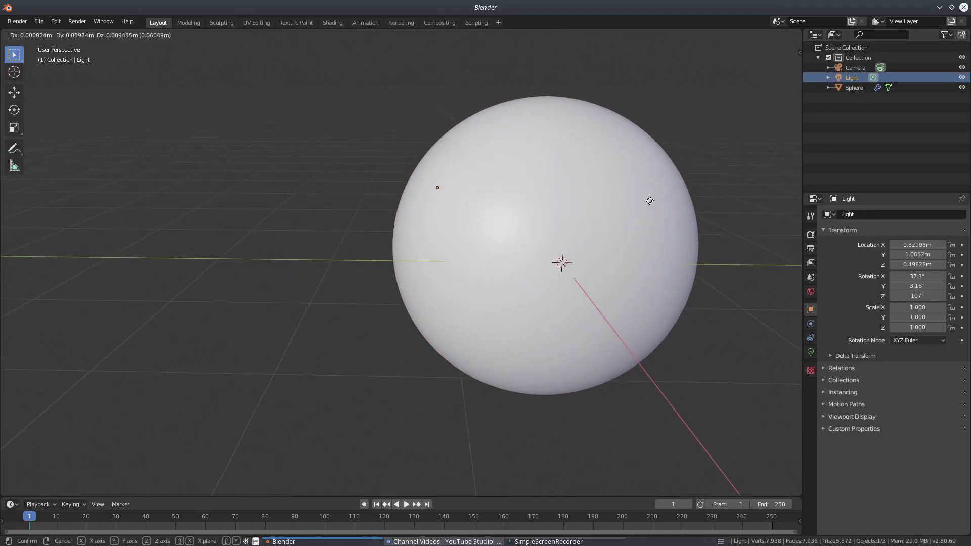
pyautogui.click(505, 212)
pyautogui.scroll(-3, 415, 242)
pyautogui.moveTo(415, 243)
pyautogui.mouseDown(button='middle')
pyautogui.moveTo(513, 244)
pyautogui.moveTo(418, 243)
pyautogui.mouseUp(button='middle')
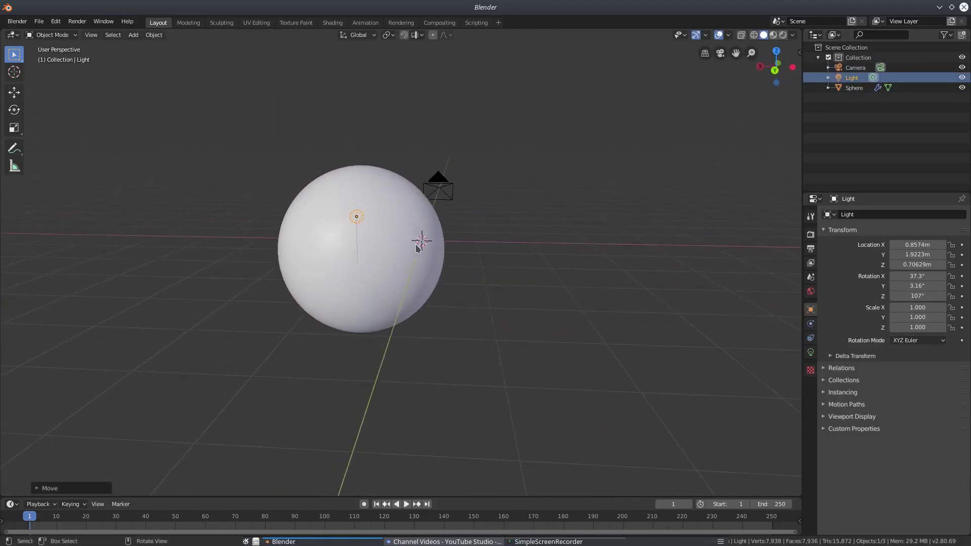
pyautogui.press('g')
pyautogui.click(484, 247)
# Step: In camera view, tuck the light behind the sphere's upper-left edge and preview with Rendered shading
pyautogui.press('KP_0')
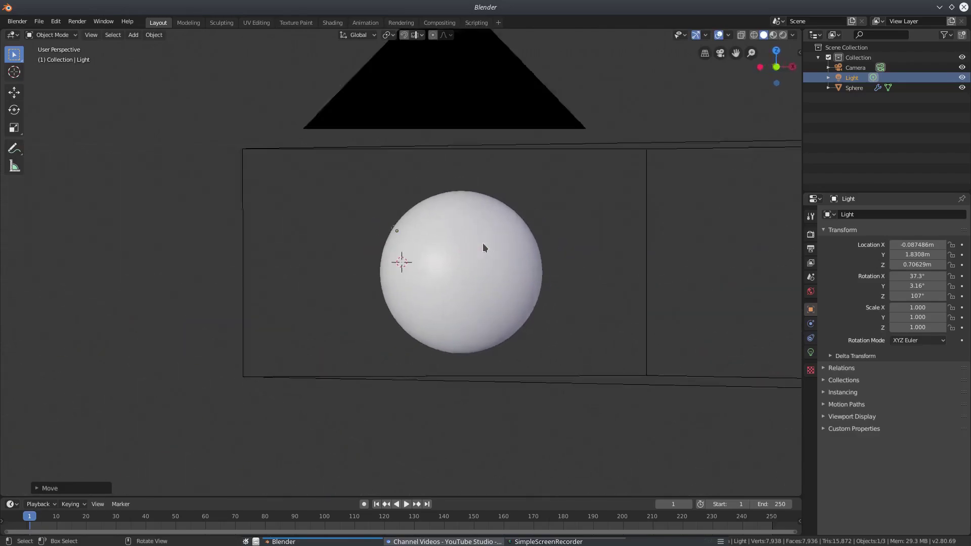
pyautogui.press('g')
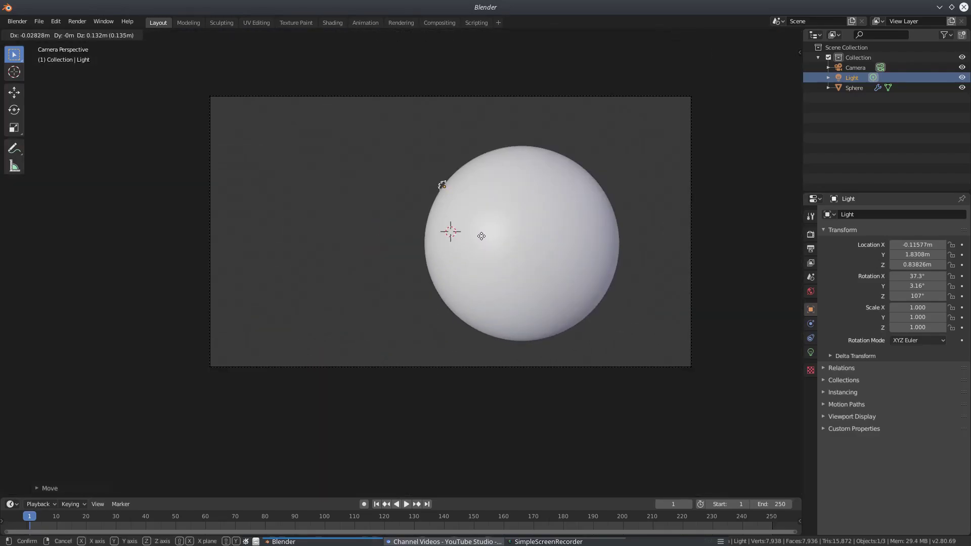
pyautogui.click(481, 232)
pyautogui.scroll(2, 694, 252)
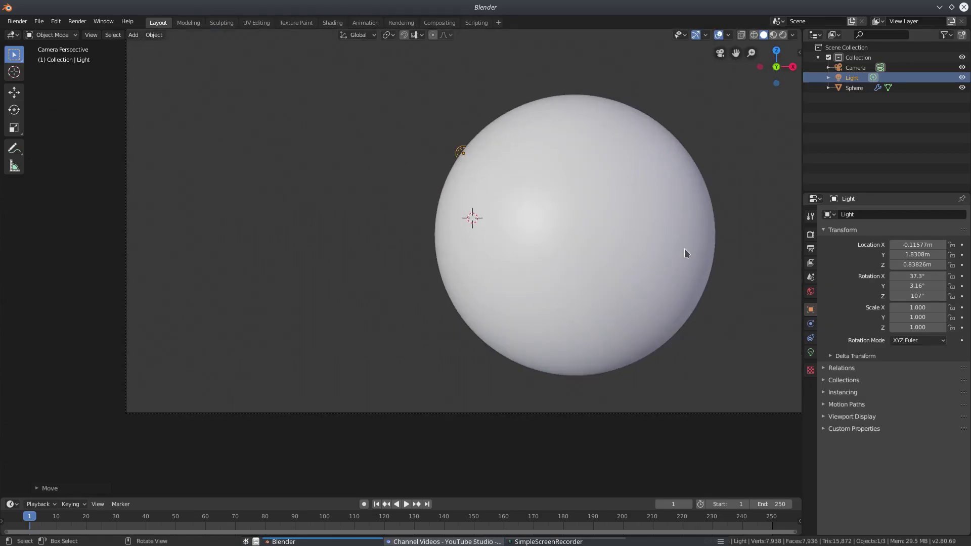
pyautogui.keyDown('shift'); pyautogui.moveTo(526, 169); pyautogui.dragTo(528, 203, button='middle'); pyautogui.keyUp('shift')
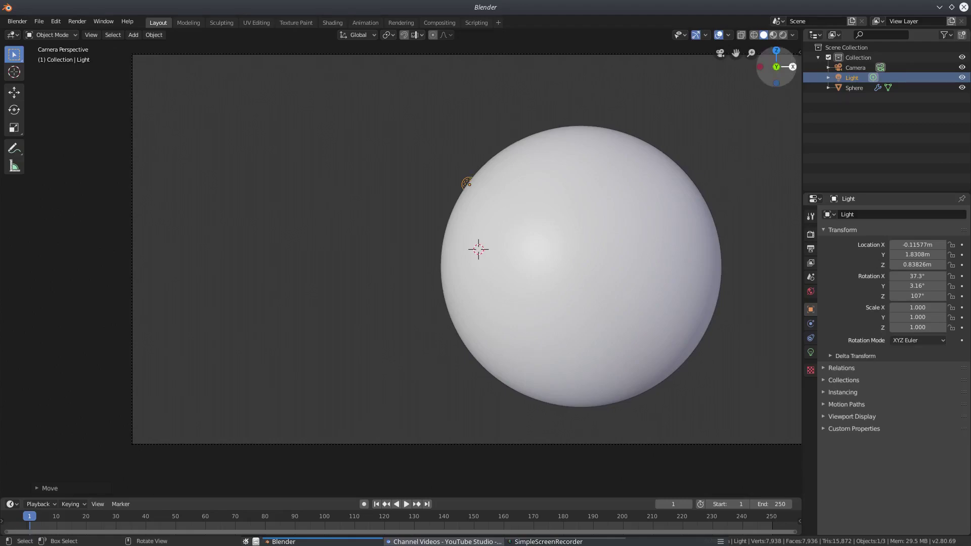
pyautogui.click(783, 36)
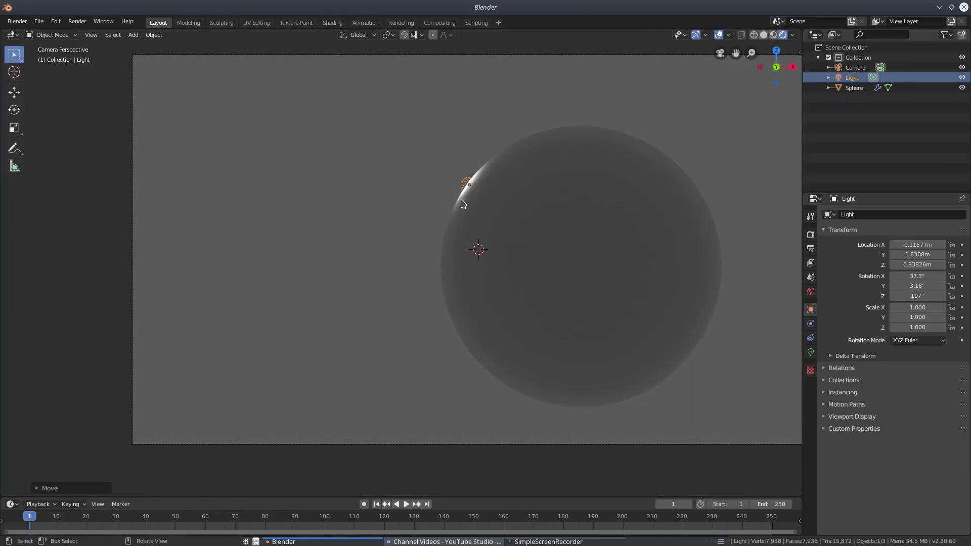
pyautogui.click(811, 293)
# Step: Set the world colour to black and nudge the light for a thin crescent rim
pyautogui.click(938, 281)
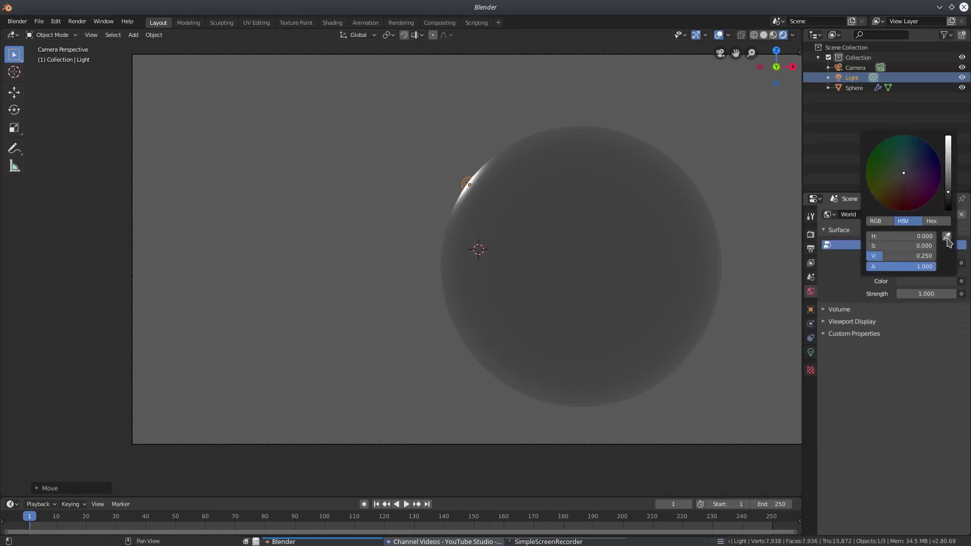
pyautogui.click(949, 213)
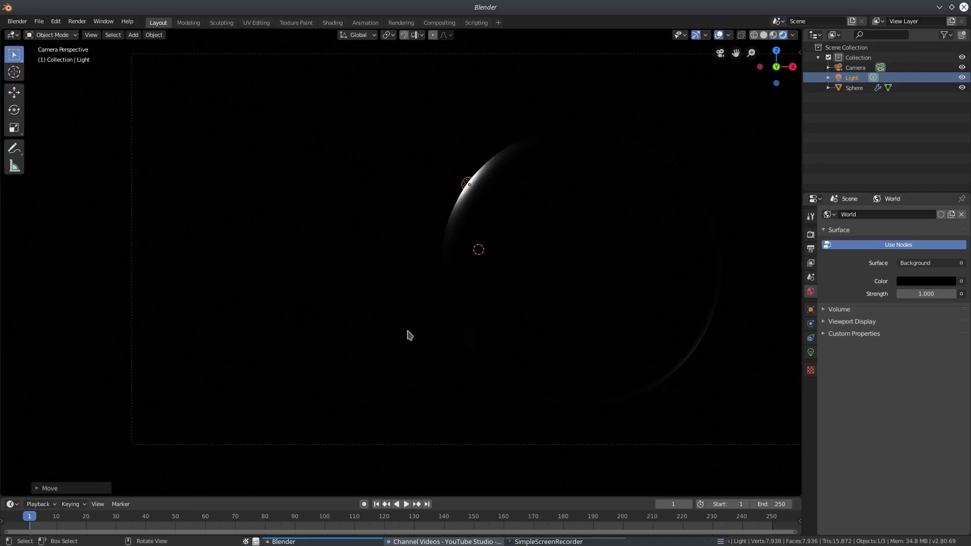
pyautogui.scroll(-5, 409, 335)
pyautogui.scroll(2, 418, 335)
pyautogui.press('g')
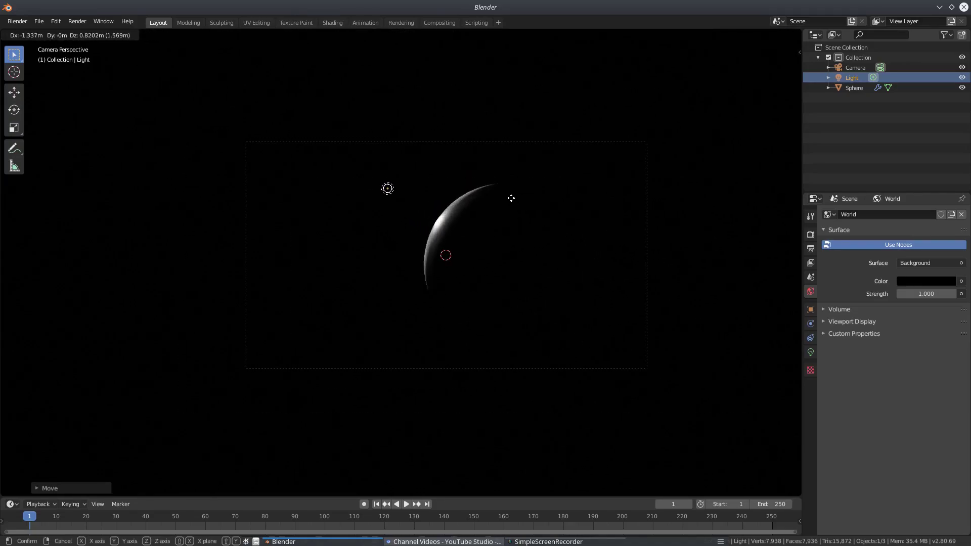
pyautogui.click(558, 221)
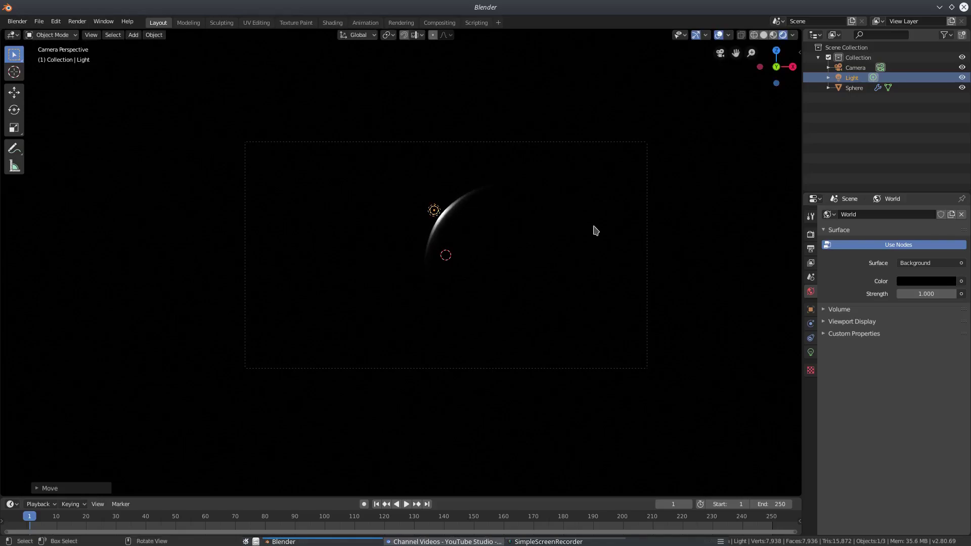
pyautogui.scroll(1, 574, 265)
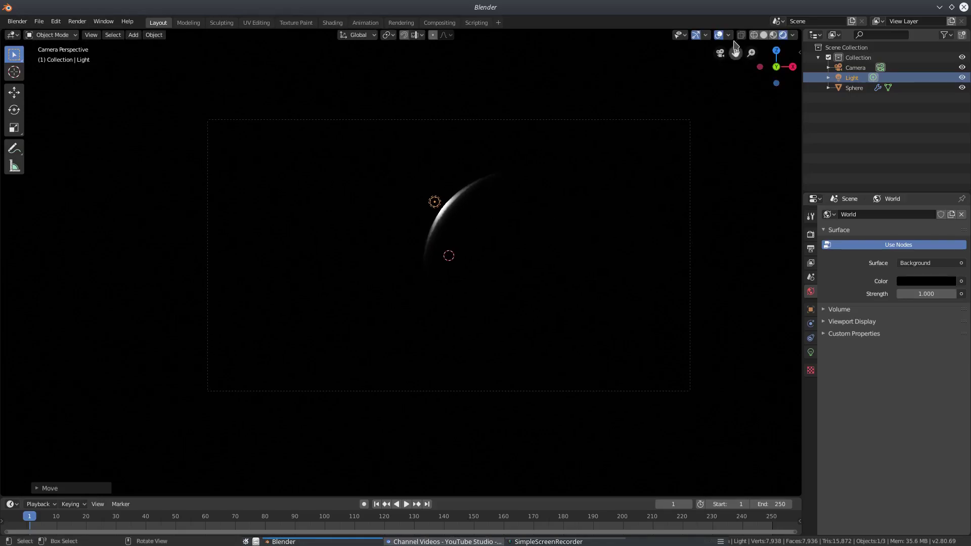
# Step: Hide the viewport overlays and split the 3D view into two side-by-side areas
pyautogui.click(718, 36)
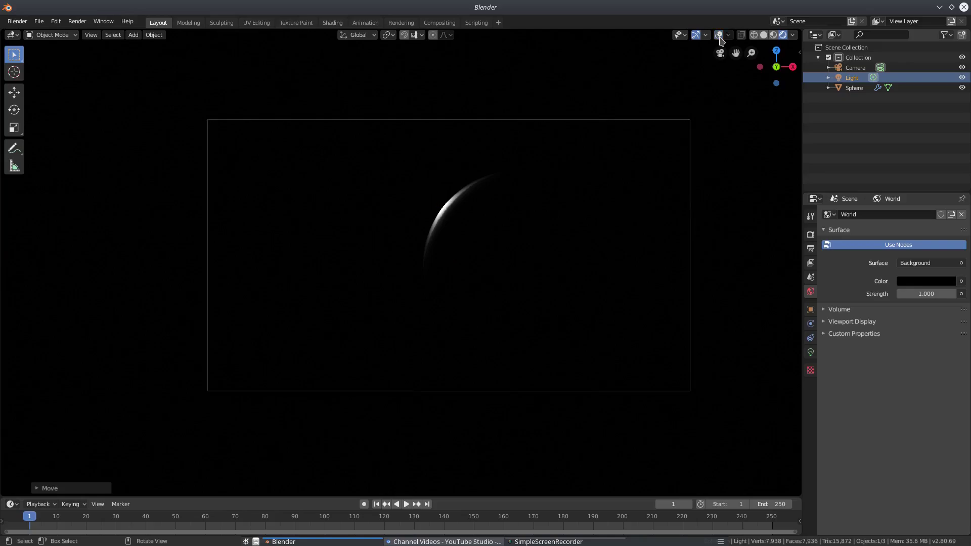
pyautogui.scroll(1, 507, 317)
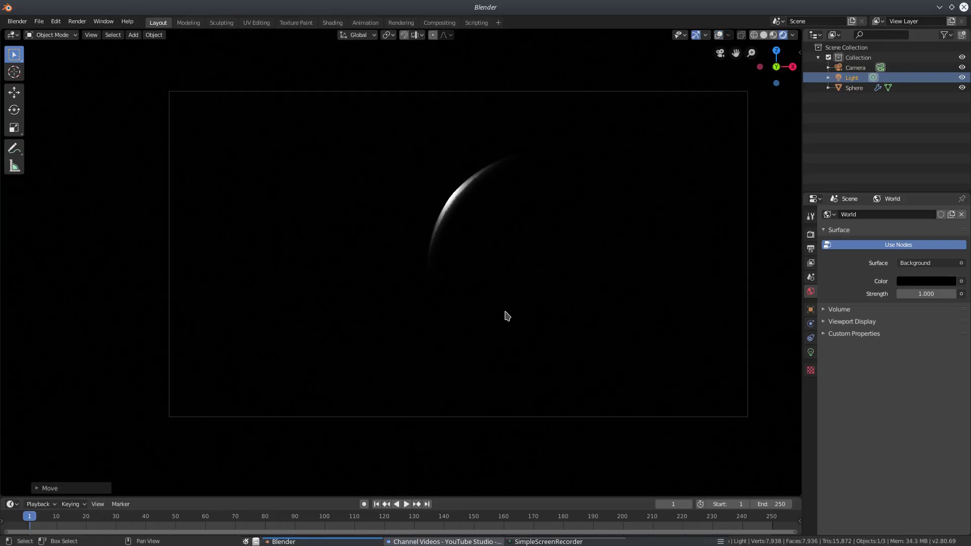
pyautogui.keyDown('shift'); pyautogui.moveTo(504, 311); pyautogui.dragTo(468, 320, button='middle'); pyautogui.keyUp('shift')
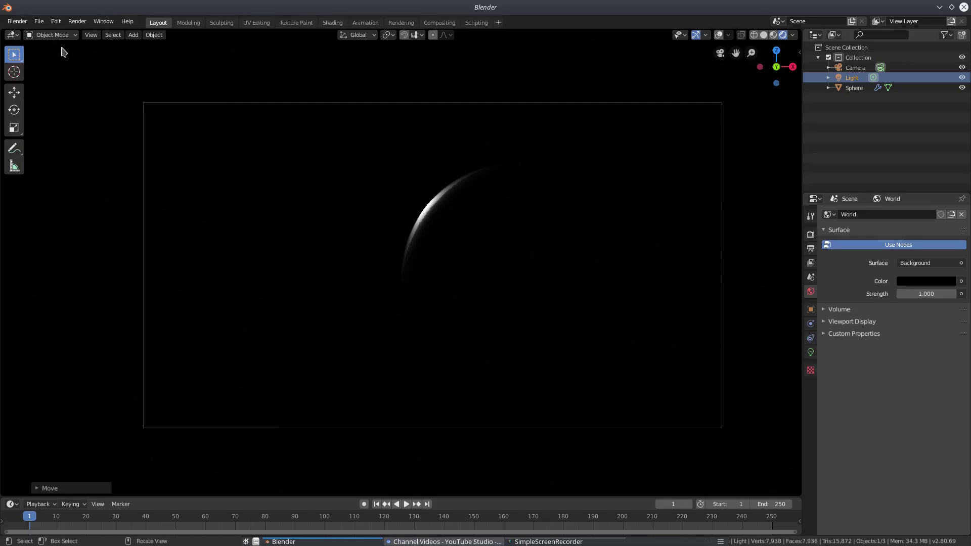
pyautogui.moveTo(3, 31)
pyautogui.mouseDown()
pyautogui.moveTo(118, 53)
pyautogui.moveTo(407, 59)
pyautogui.moveTo(446, 40)
pyautogui.mouseUp()
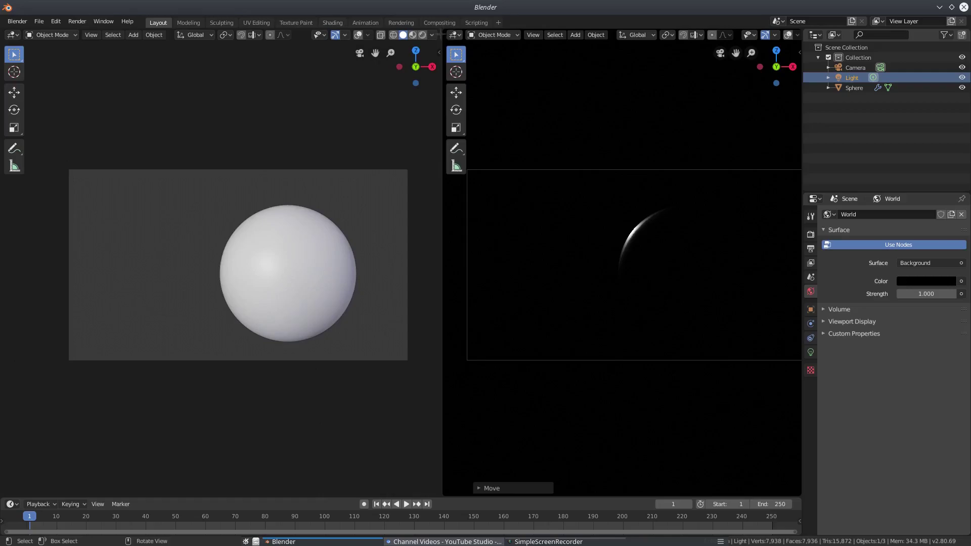
# Step: Turn the left area into a Shader Editor showing the World node tree
pyautogui.click(13, 35)
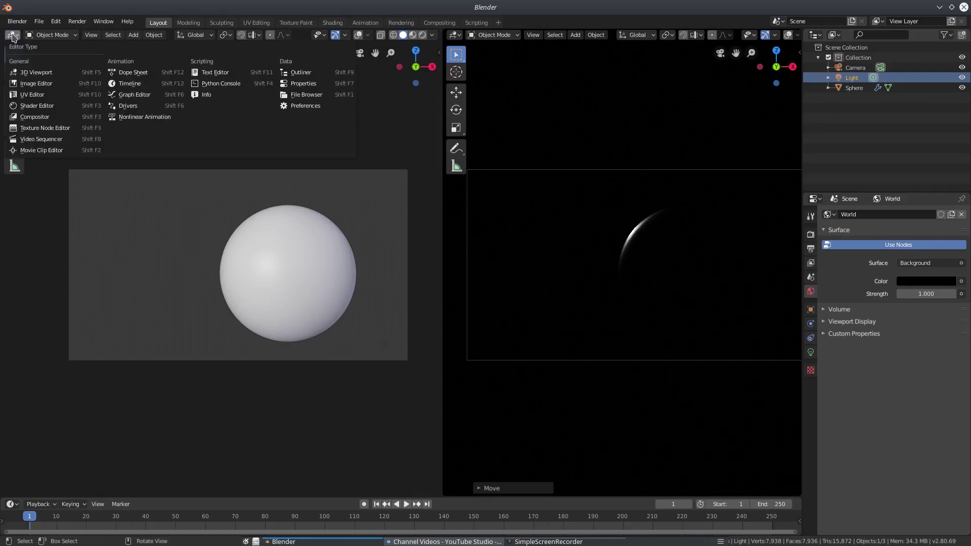
pyautogui.click(39, 107)
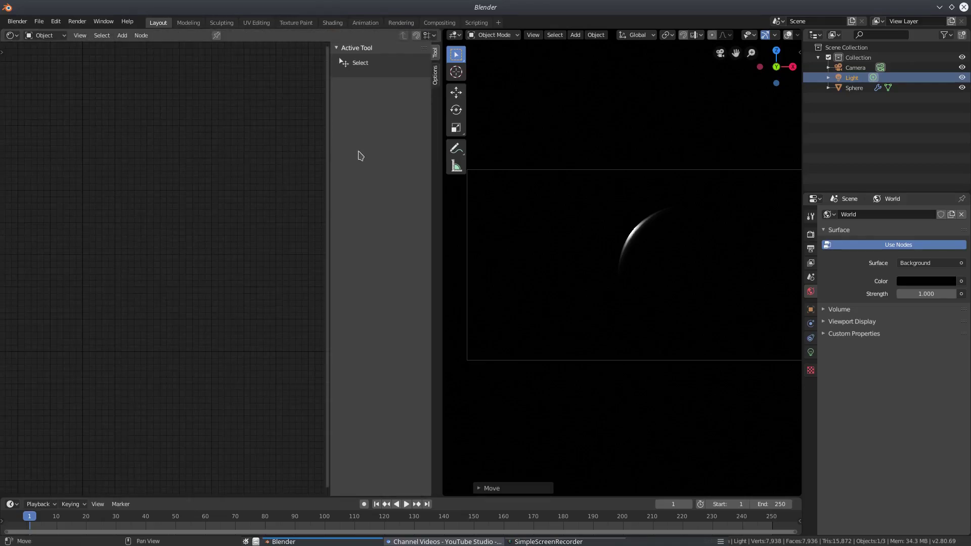
pyautogui.moveTo(330, 159); pyautogui.dragTo(567, 163)
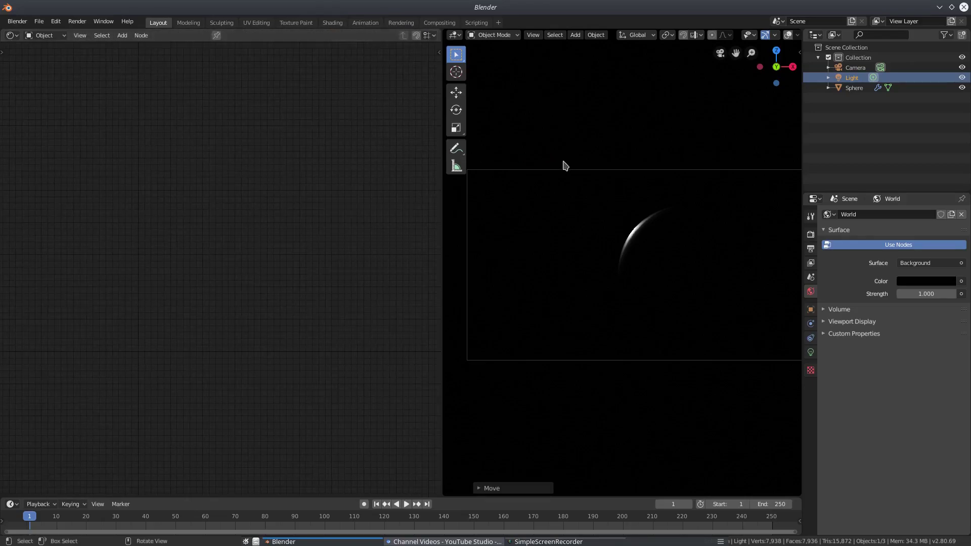
pyautogui.click(46, 35)
pyautogui.click(52, 37)
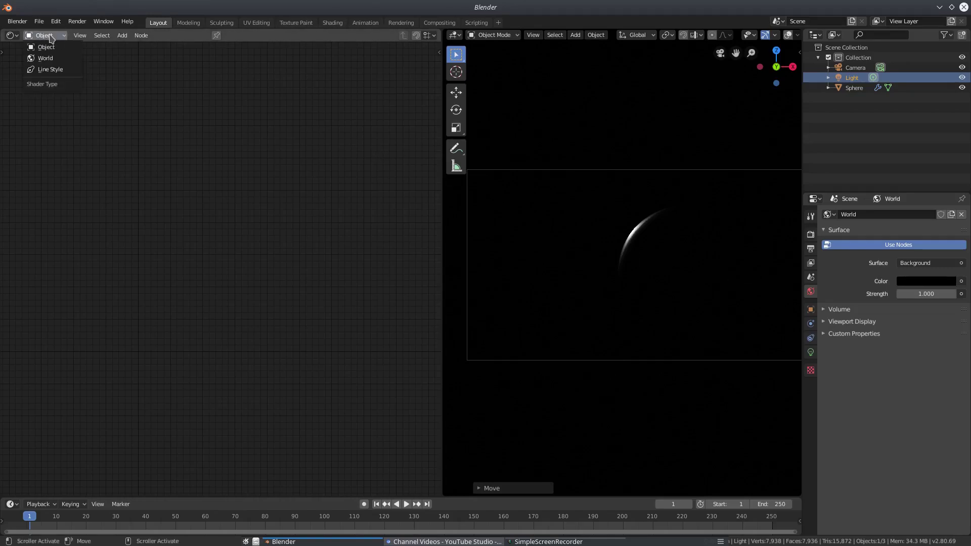
pyautogui.click(64, 59)
# Step: Add a Volume Scatter node and connect it to World Output's Volume input
pyautogui.hotkey('shift', 'a')
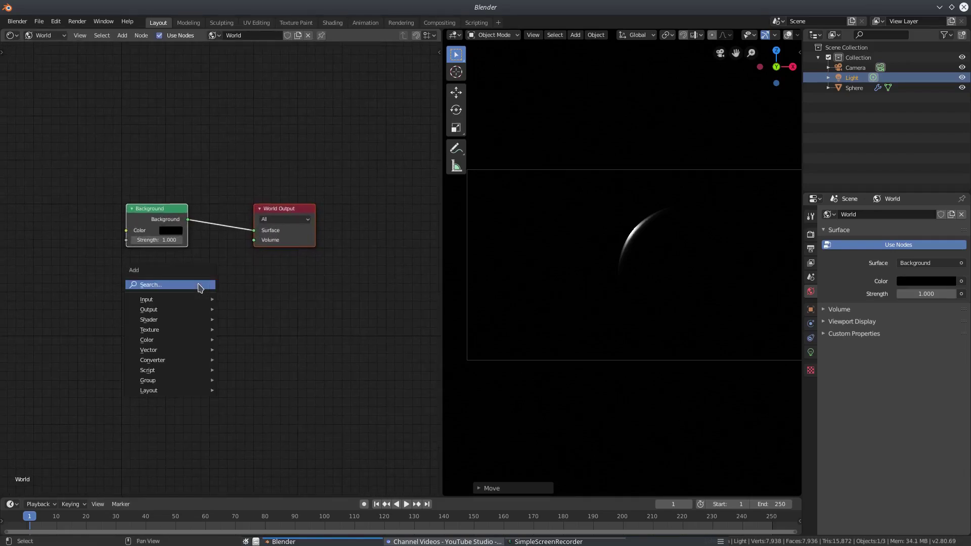
pyautogui.click(200, 286)
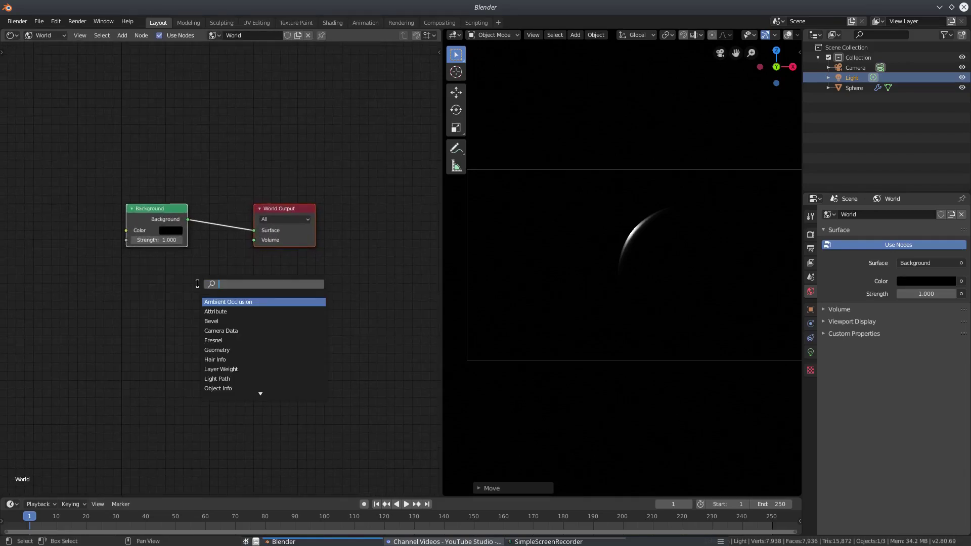
pyautogui.write('vol')
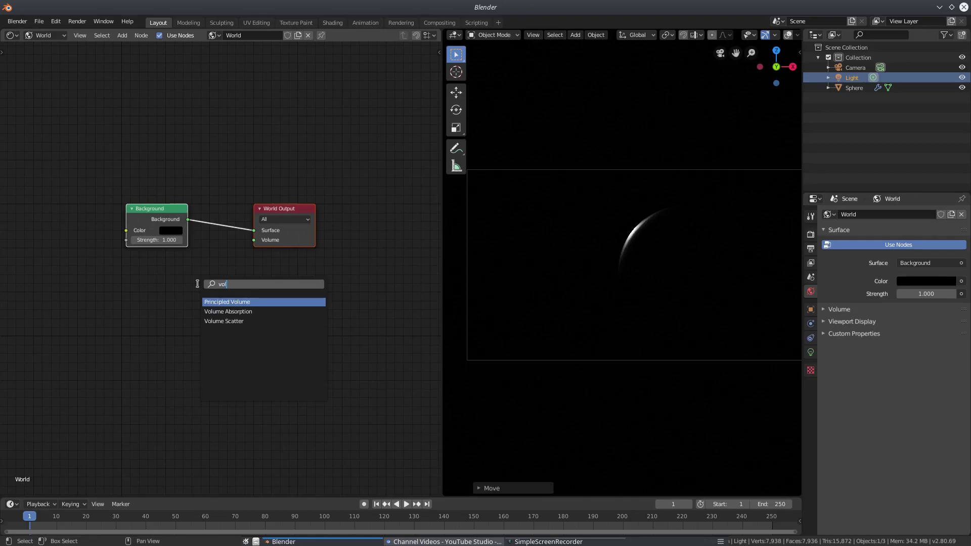
pyautogui.press('Down')
pyautogui.press('Down')
pyautogui.press('Return')
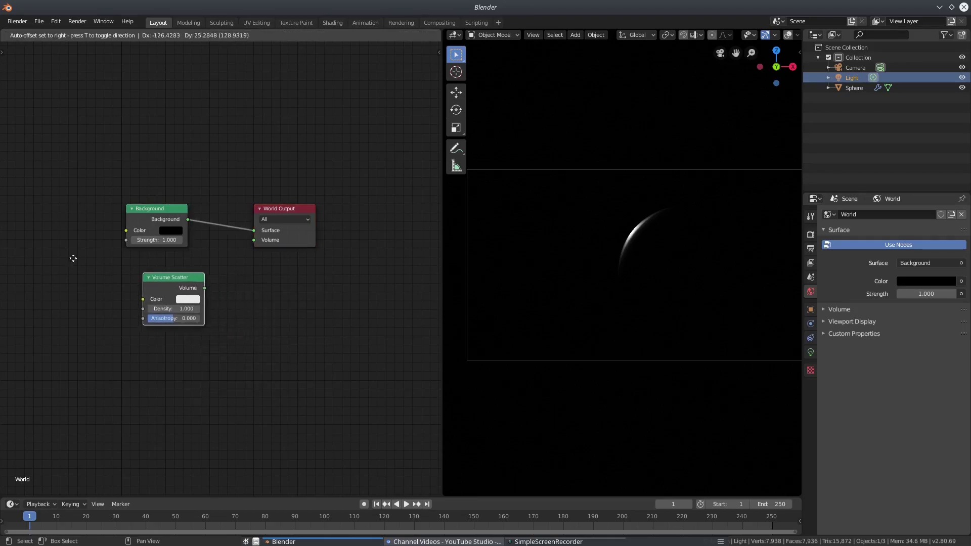
pyautogui.click(125, 261)
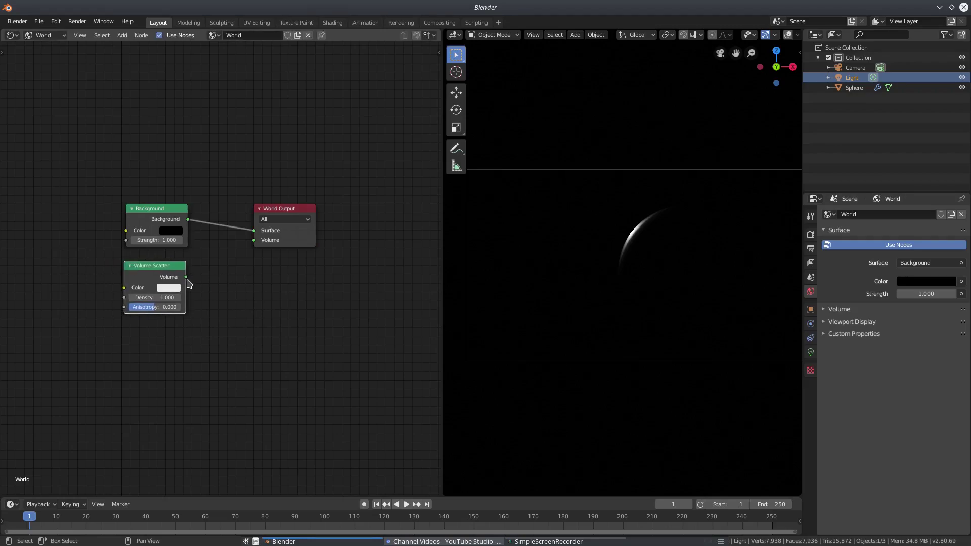
pyautogui.moveTo(186, 277); pyautogui.dragTo(256, 246)
# Step: Lower the fog density and set its anisotropy to -0.983
pyautogui.scroll(2, 276, 403)
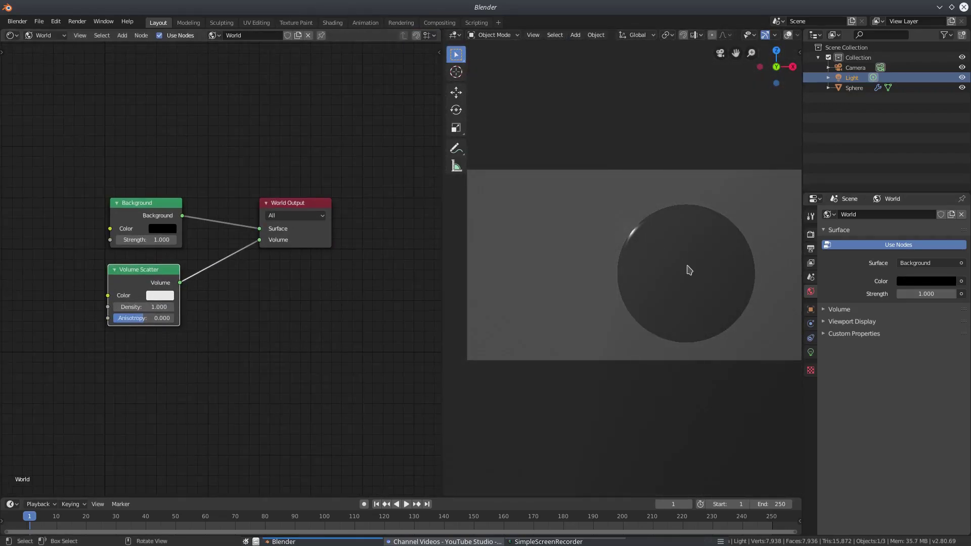
pyautogui.moveTo(152, 307); pyautogui.dragTo(114, 307)
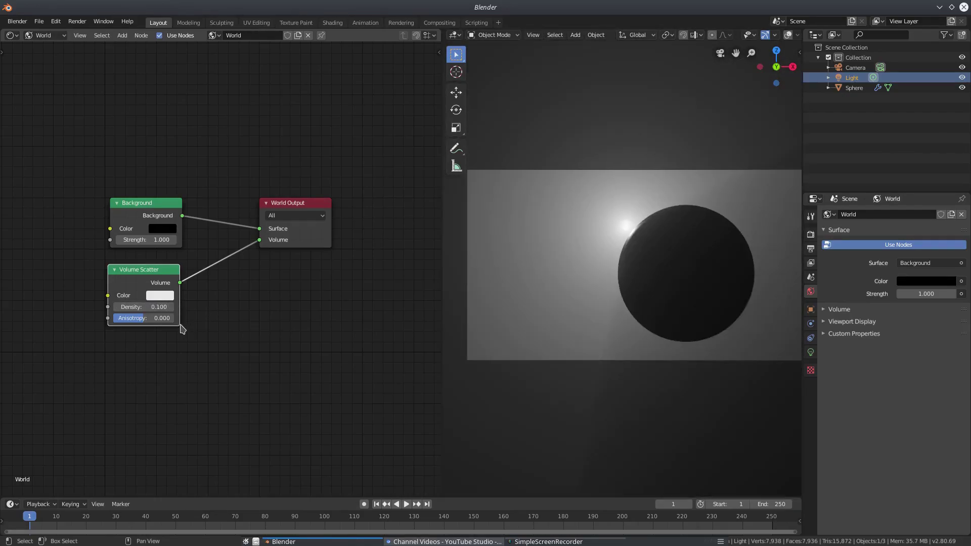
pyautogui.scroll(-3, 668, 351)
pyautogui.scroll(3, 668, 351)
pyautogui.moveTo(145, 322); pyautogui.dragTo(118, 317)
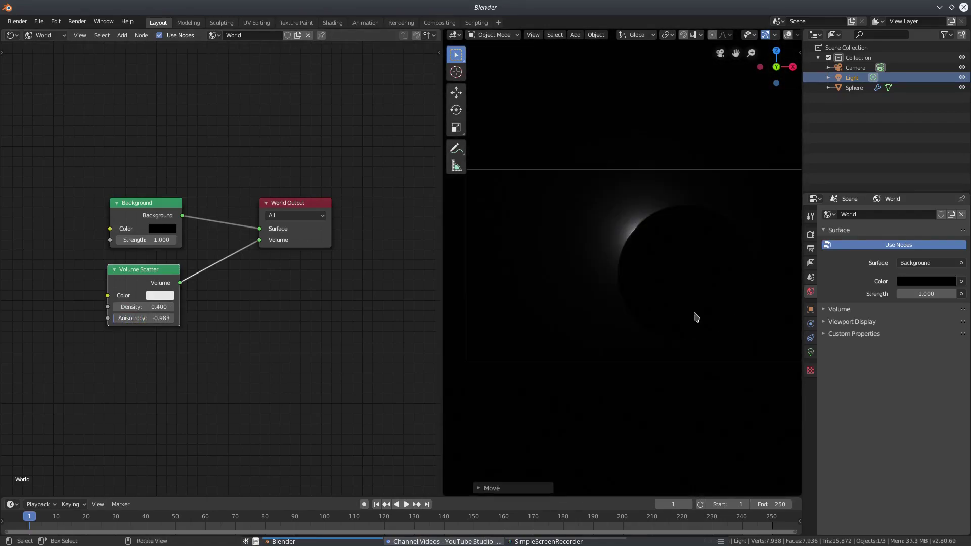
# Step: Set the fog density to exactly 0.200 and reposition the light behind the sphere
pyautogui.press('g')
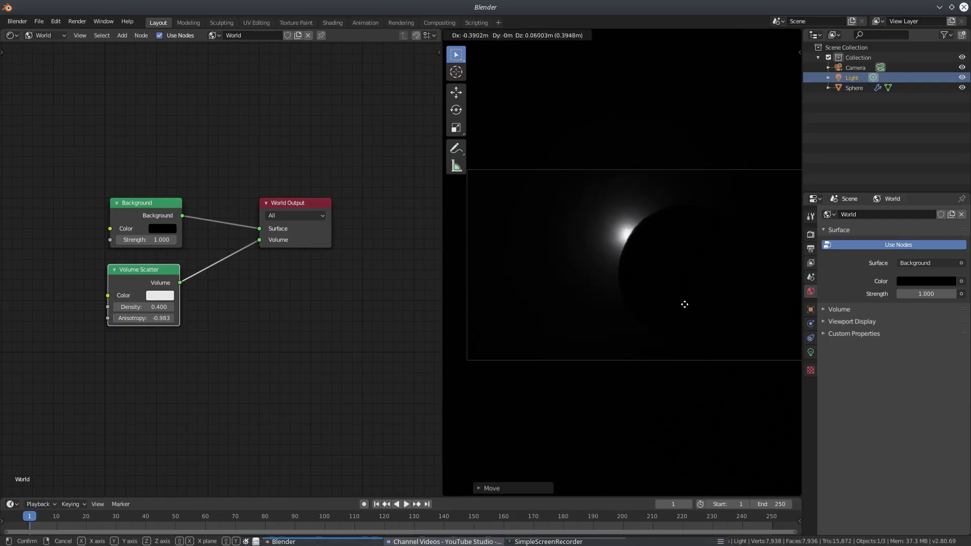
pyautogui.click(683, 303)
pyautogui.click(142, 307)
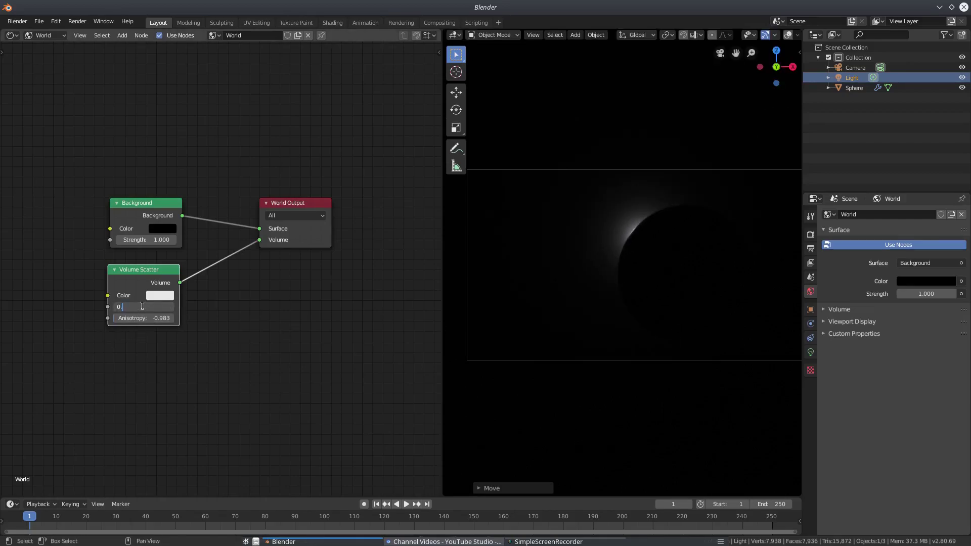
pyautogui.write('2')
pyautogui.press('Return')
pyautogui.press('g')
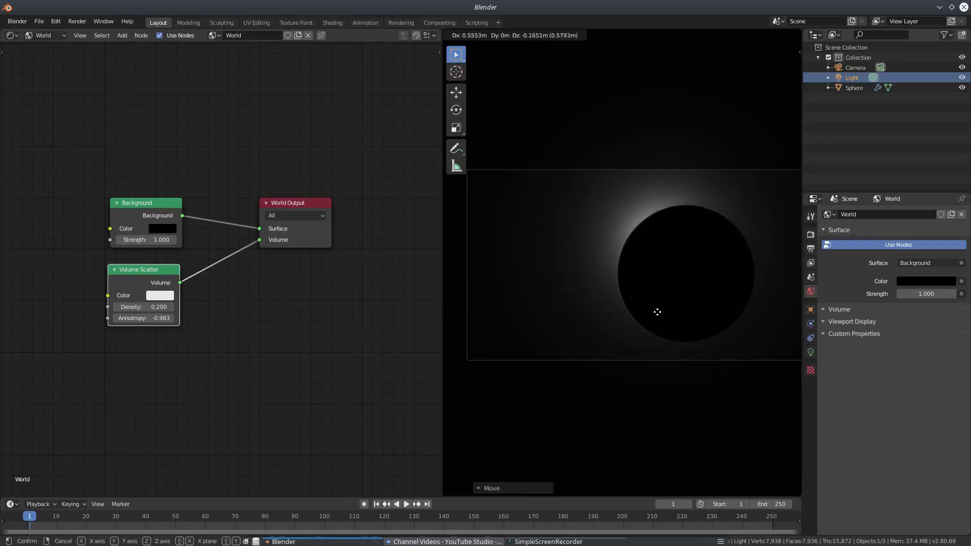
pyautogui.click(644, 306)
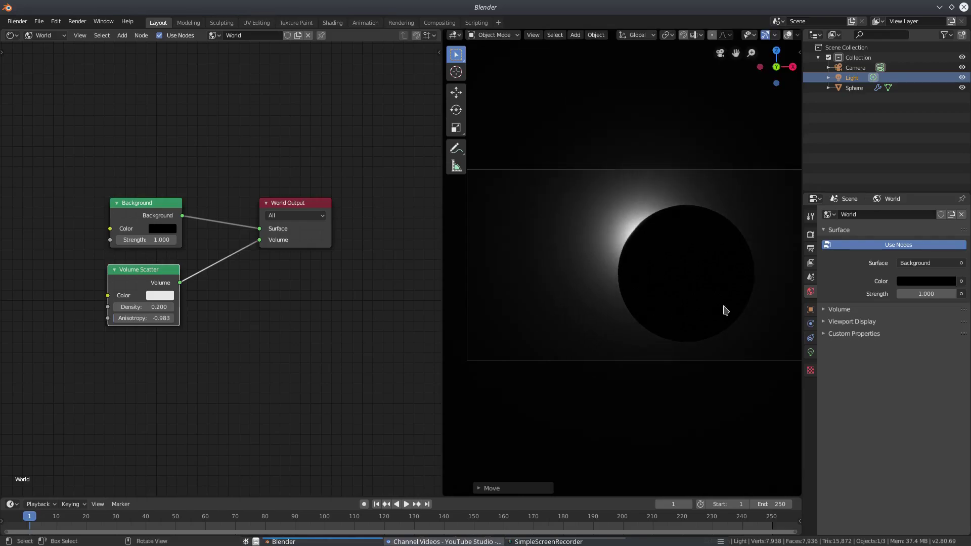
pyautogui.click(810, 352)
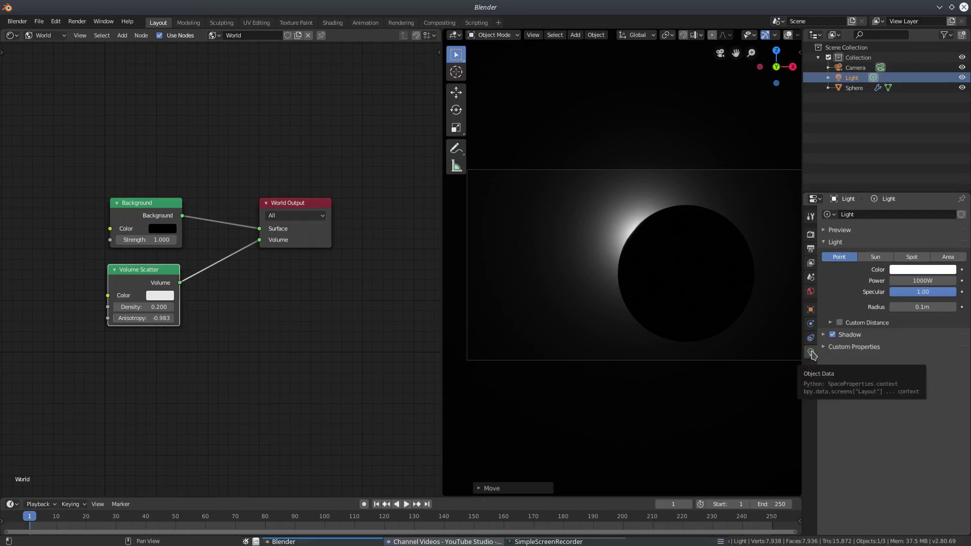
# Step: Set the point light's power to 386.5W and its radius to 0.6m
pyautogui.moveTo(921, 280); pyautogui.dragTo(871, 281)
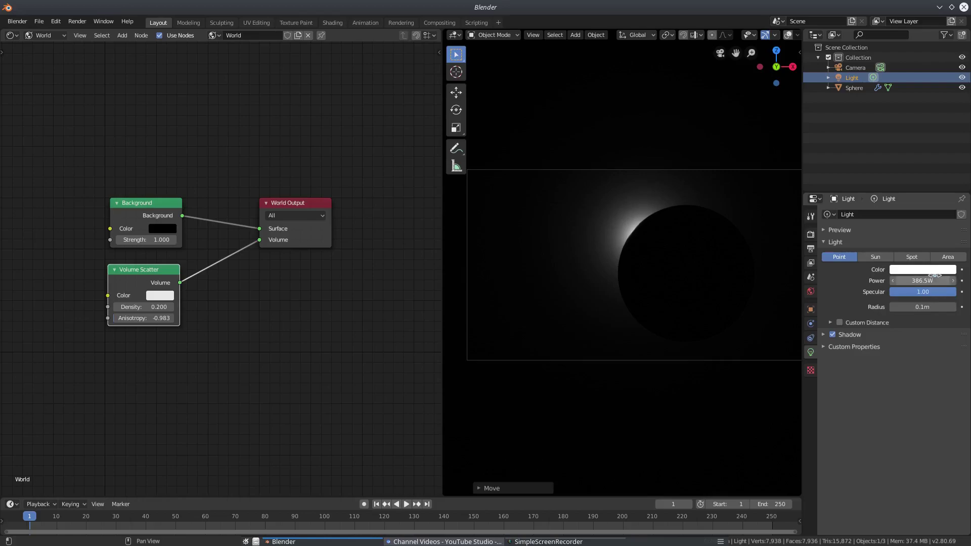
pyautogui.moveTo(931, 307)
pyautogui.mouseDown()
pyautogui.moveTo(907, 307)
pyautogui.moveTo(930, 306)
pyautogui.mouseUp()
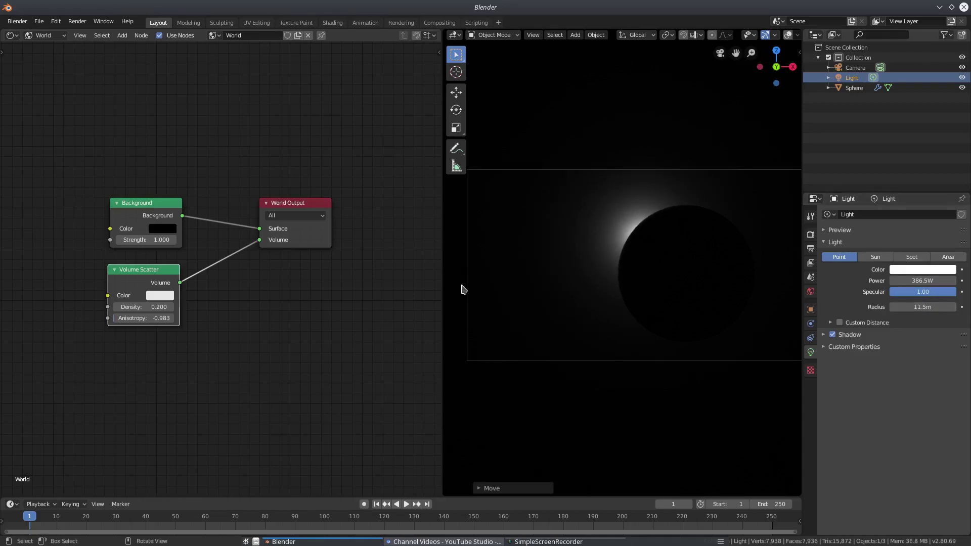
pyautogui.moveTo(461, 283); pyautogui.dragTo(740, 310, button='middle')
pyautogui.moveTo(923, 307); pyautogui.dragTo(890, 307)
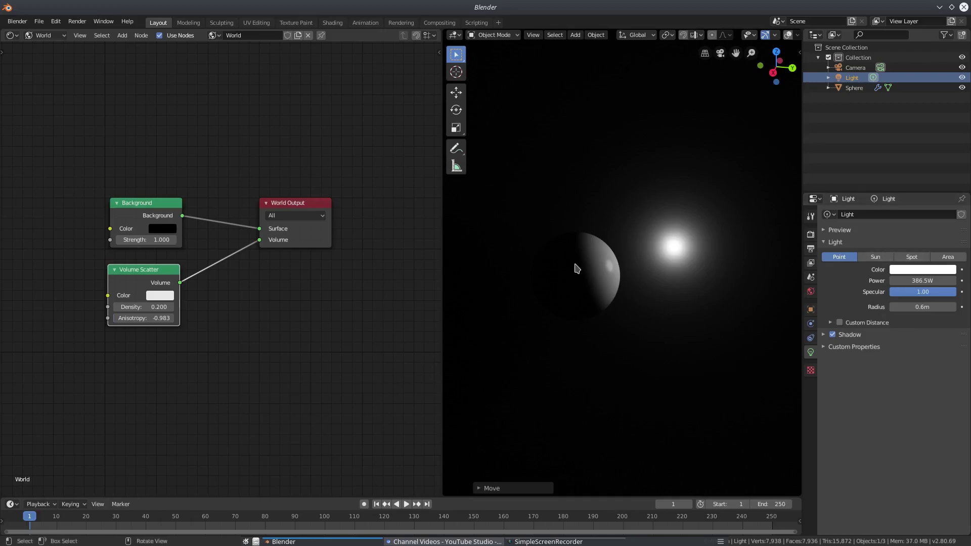
pyautogui.press('KP_0')
# Step: Tint the light pale cyan (H 0.554, S 0.283, V 1.000)
pyautogui.scroll(2, 696, 272)
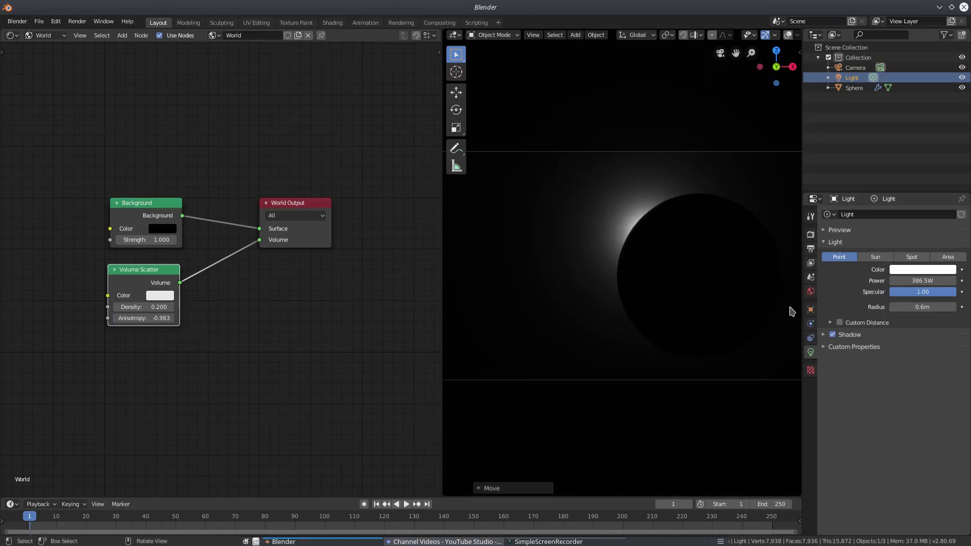
pyautogui.click(922, 269)
pyautogui.moveTo(903, 172)
pyautogui.mouseDown()
pyautogui.moveTo(902, 186)
pyautogui.moveTo(907, 161)
pyautogui.mouseUp()
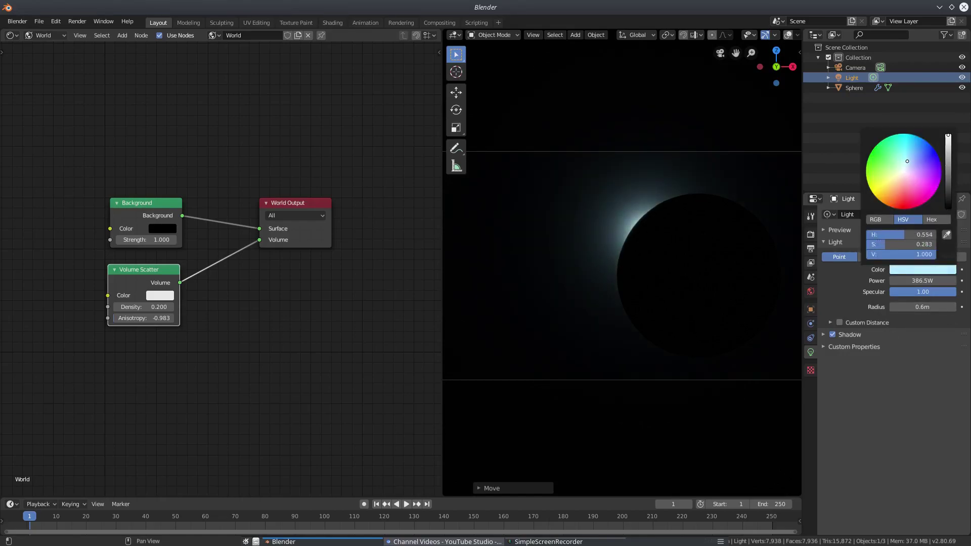
# Step: Select the sphere and orbit closer so it fills the view
pyautogui.moveTo(683, 319); pyautogui.dragTo(733, 329, button='middle')
pyautogui.click(685, 269)
pyautogui.moveTo(686, 269); pyautogui.dragTo(807, 409, button='middle')
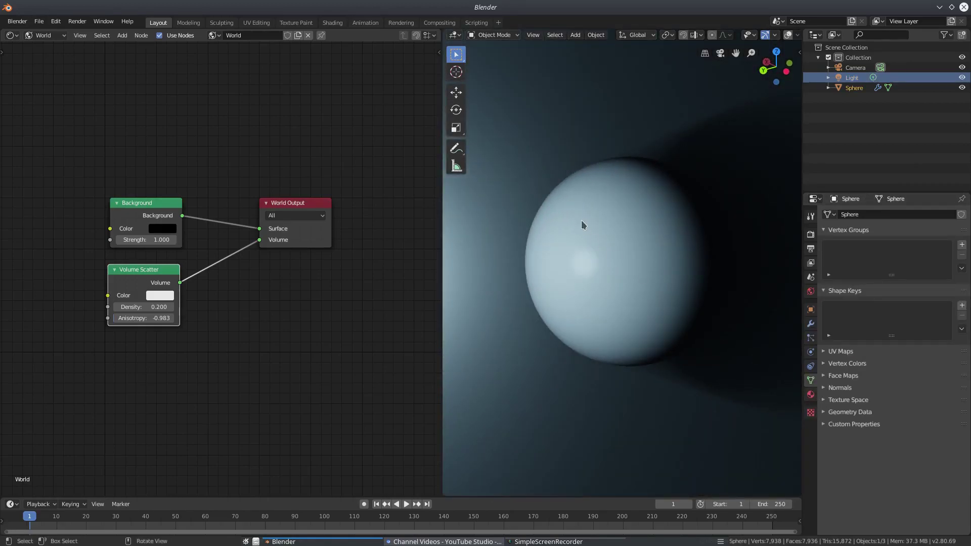
# Step: Assign the existing 'Material' to the sphere, make it light blue, and remove its specular shine
pyautogui.click(810, 397)
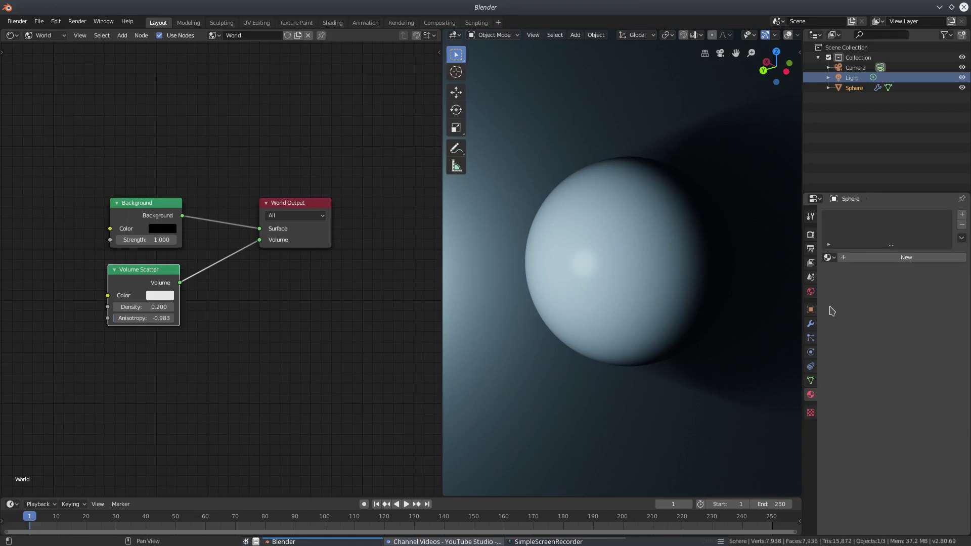
pyautogui.click(827, 257)
pyautogui.click(845, 273)
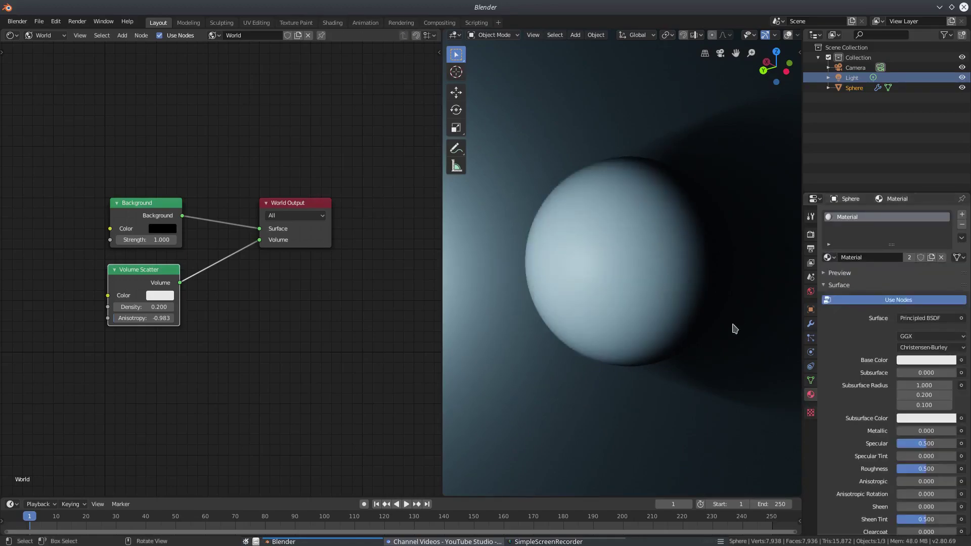
pyautogui.click(920, 360)
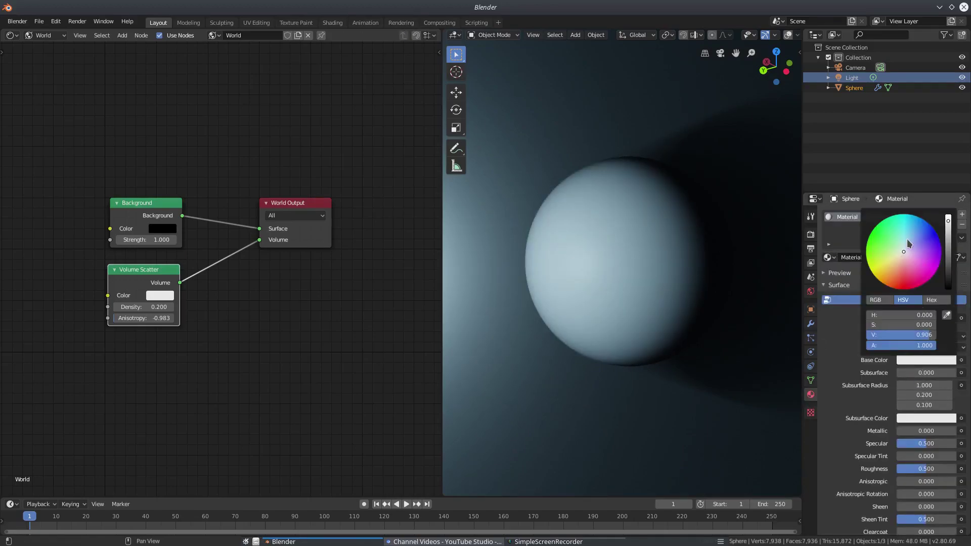
pyautogui.moveTo(908, 243)
pyautogui.mouseDown()
pyautogui.moveTo(910, 233)
pyautogui.moveTo(947, 229)
pyautogui.moveTo(906, 236)
pyautogui.mouseUp()
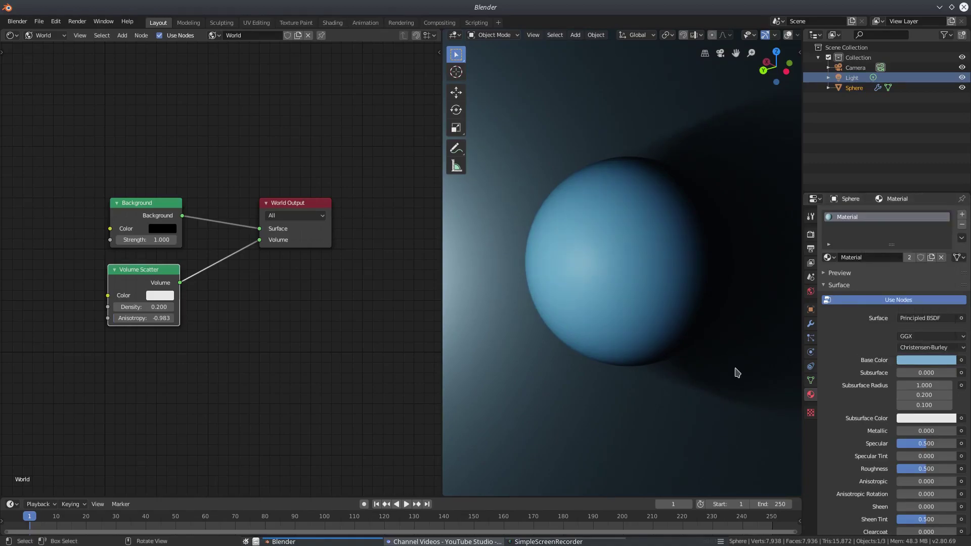
pyautogui.moveTo(736, 371); pyautogui.dragTo(796, 349, button='middle')
pyautogui.moveTo(929, 445); pyautogui.dragTo(898, 445)
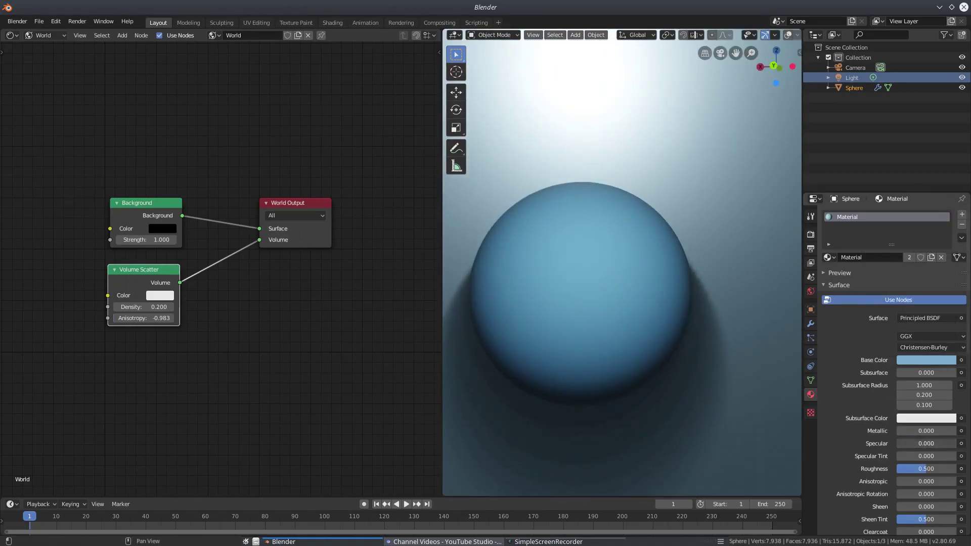
pyautogui.moveTo(632, 364); pyautogui.dragTo(728, 336, button='middle')
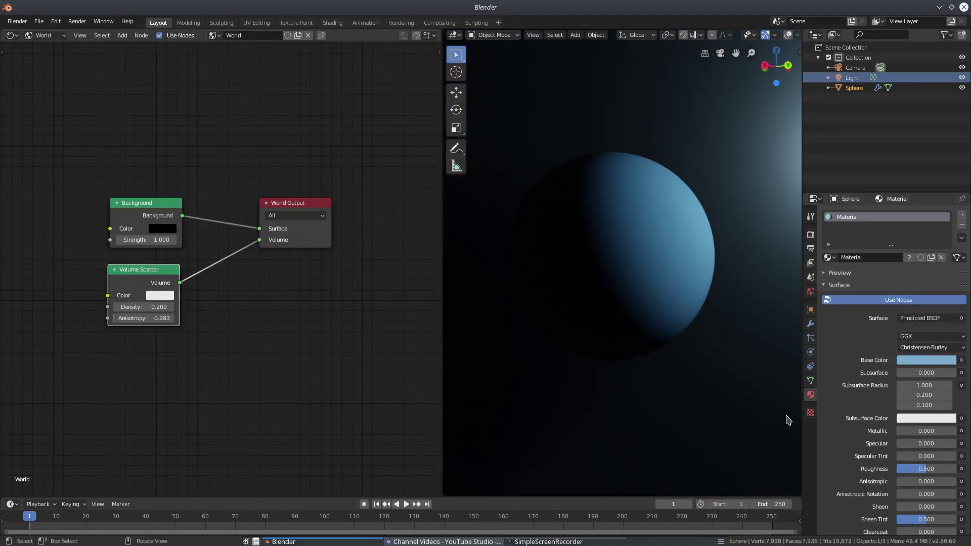
# Step: Move the light along Y to sit behind the sphere, then view through the camera
pyautogui.click(851, 77)
pyautogui.moveTo(607, 328); pyautogui.dragTo(569, 283, button='middle')
pyautogui.press('g')
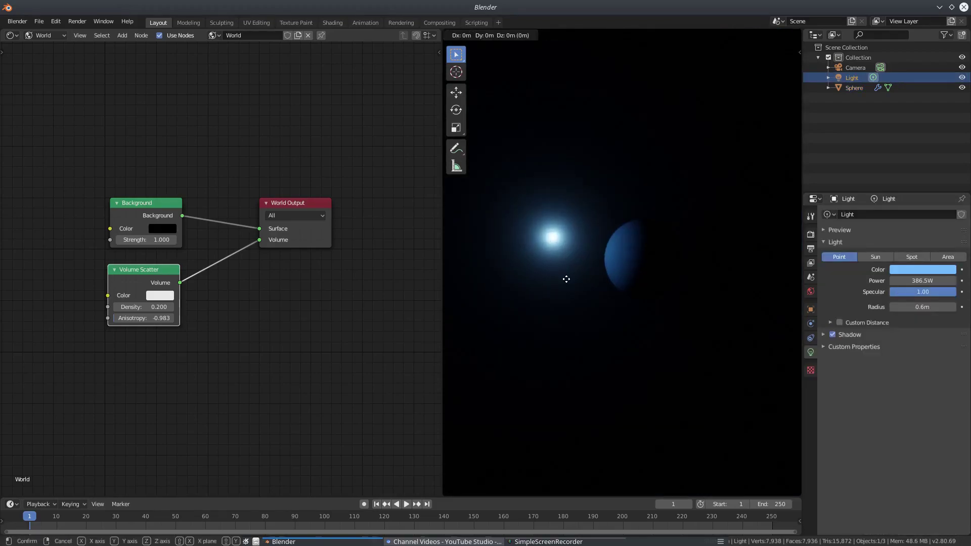
pyautogui.press('y')
pyautogui.click(613, 281)
pyautogui.press('KP_0')
pyautogui.scroll(-2, 563, 277)
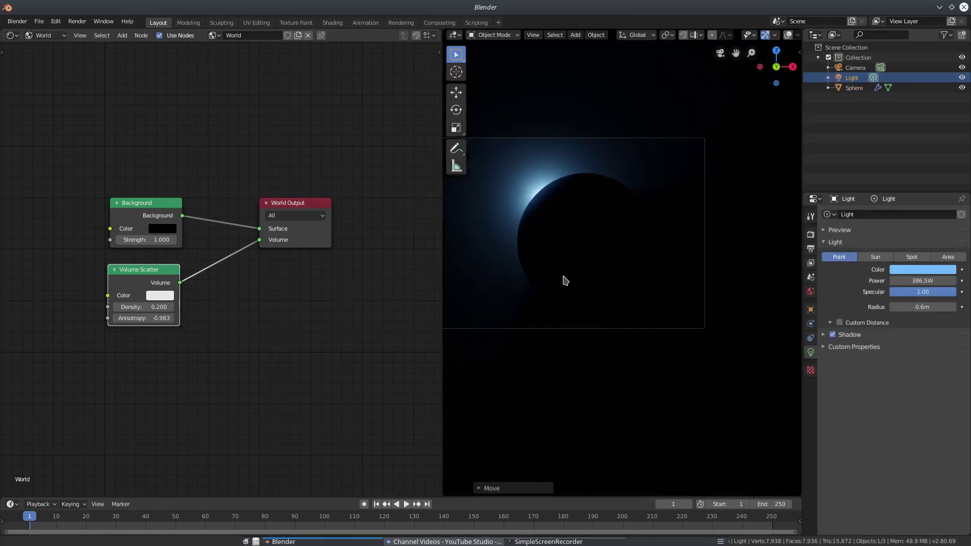
pyautogui.scroll(6, 590, 289)
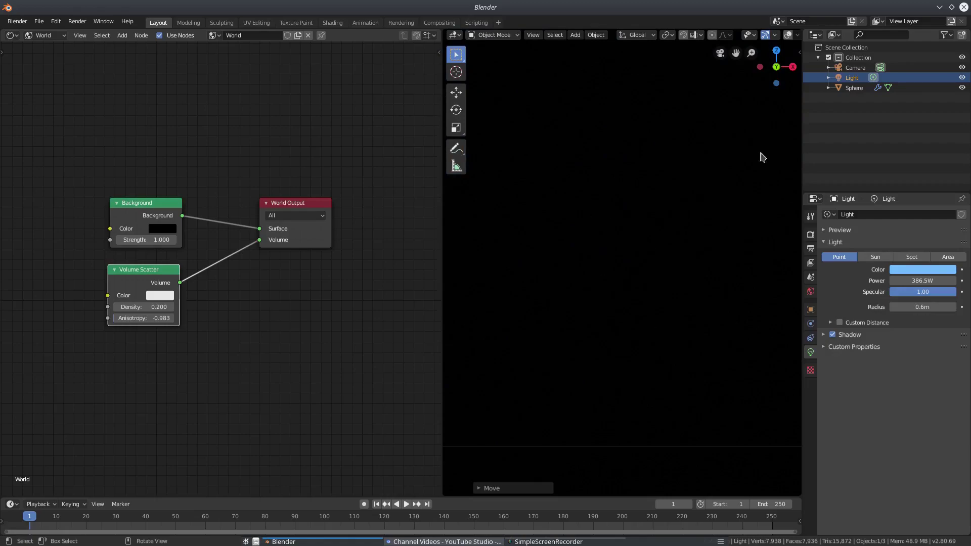
pyautogui.scroll(-5, 487, 163)
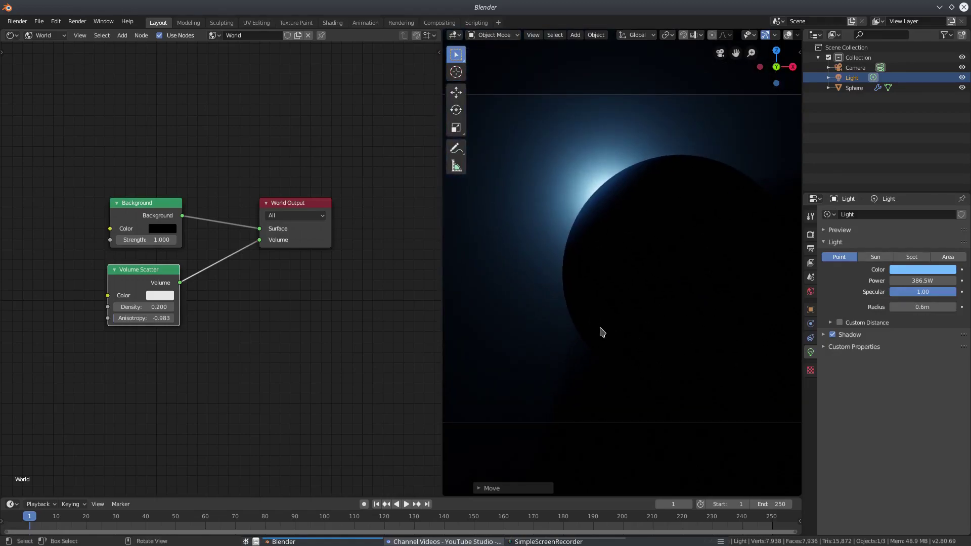
# Step: Tint the Volume Scatter fog pale pink (H 0.977, S 0.324, V 0.906)
pyautogui.scroll(-1, 626, 336)
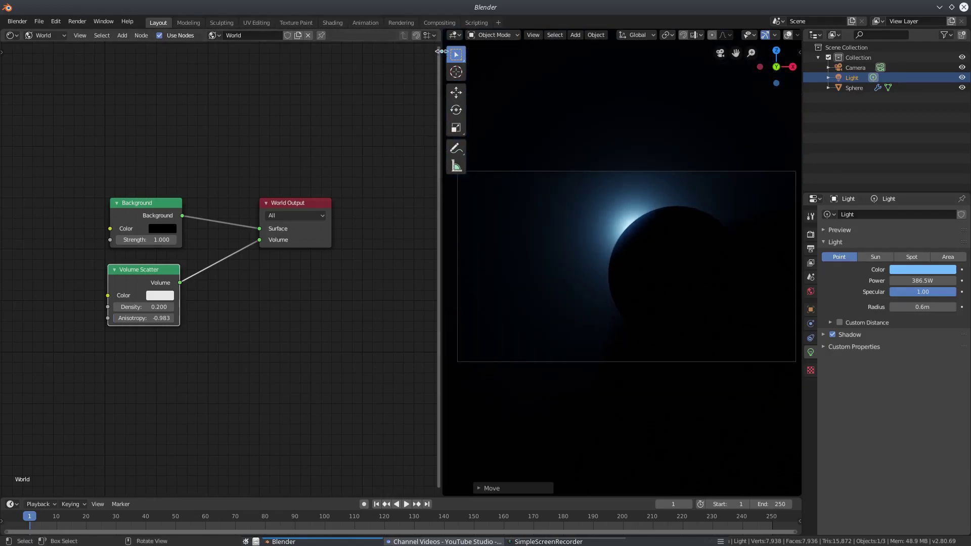
pyautogui.click(153, 300)
pyautogui.moveTo(191, 174)
pyautogui.mouseDown()
pyautogui.moveTo(200, 184)
pyautogui.moveTo(192, 197)
pyautogui.mouseUp()
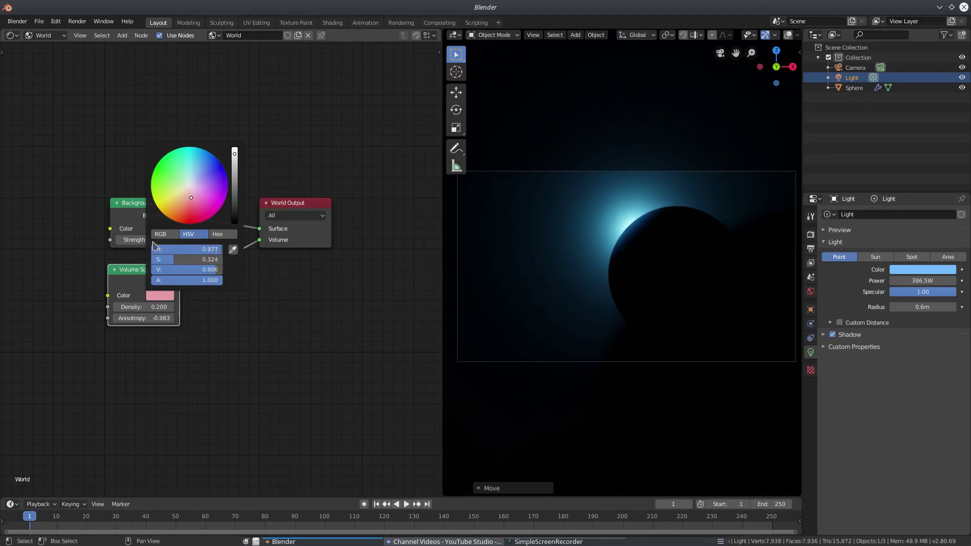
# Step: Nudge the light and merge away the node editor so the 3D view fills the workspace
pyautogui.press('g')
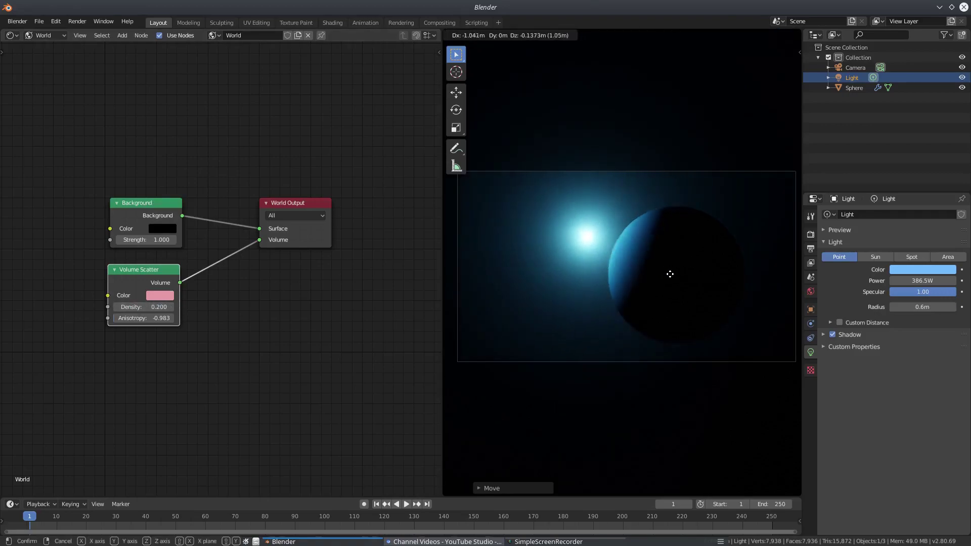
pyautogui.click(693, 267)
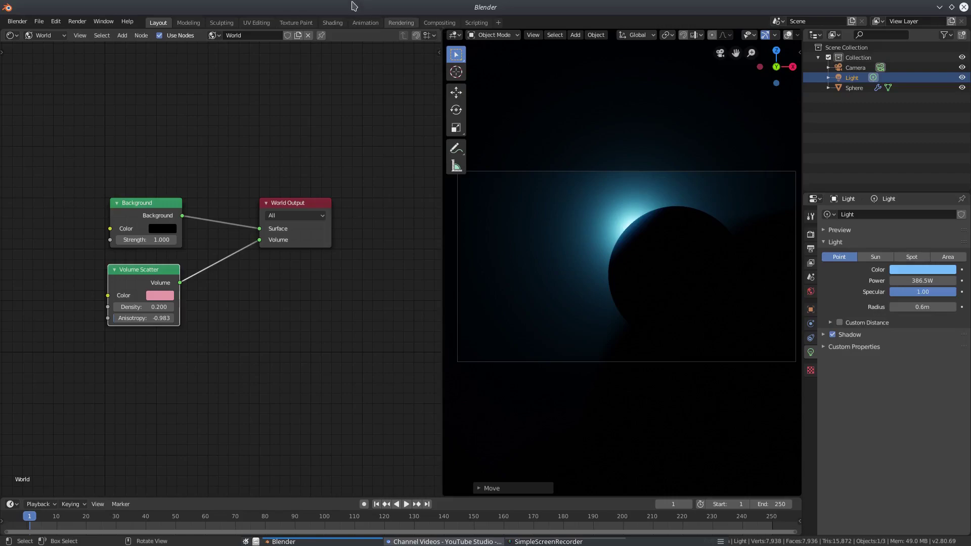
pyautogui.moveTo(444, 31); pyautogui.dragTo(420, 36)
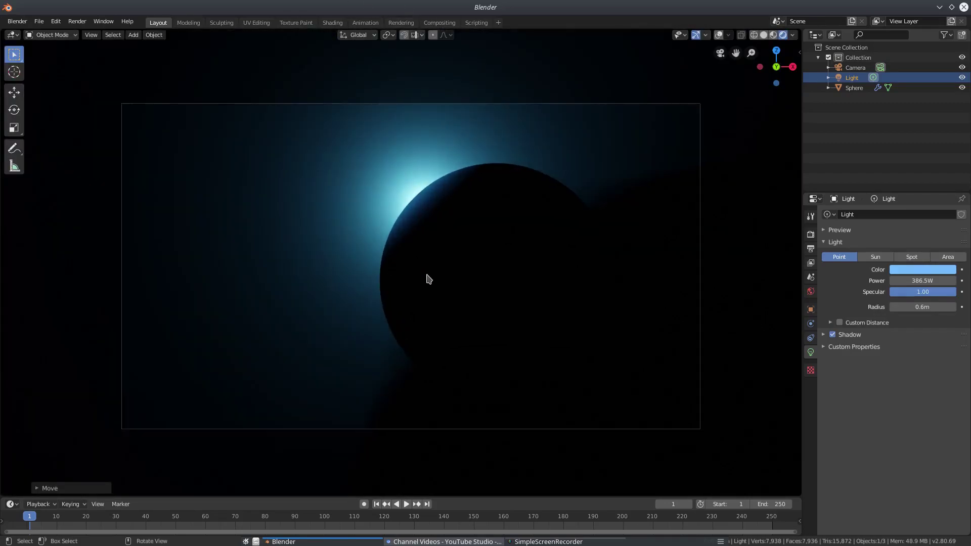
# Step: Move the light to rim the sphere's edge, heighten the timeline, and start the range at frame 0
pyautogui.press('g')
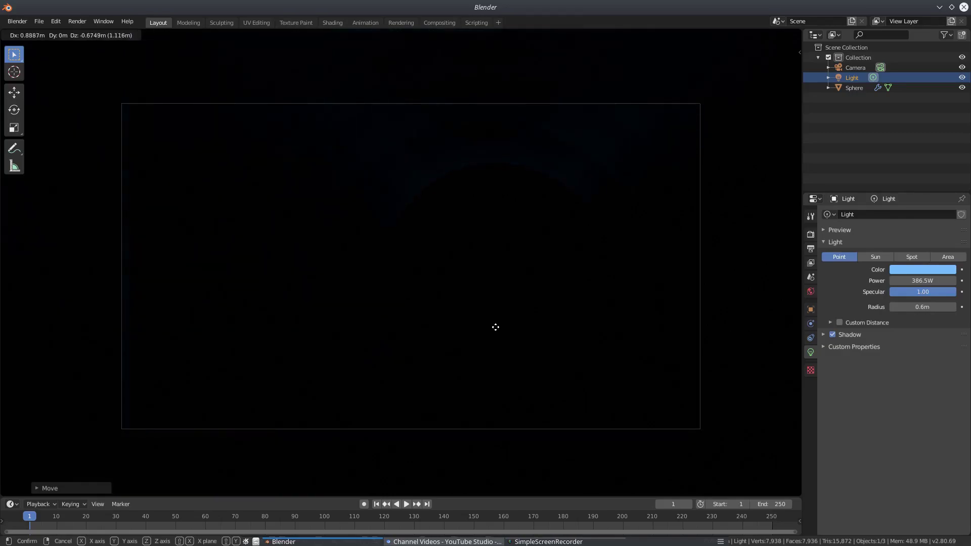
pyautogui.click(498, 327)
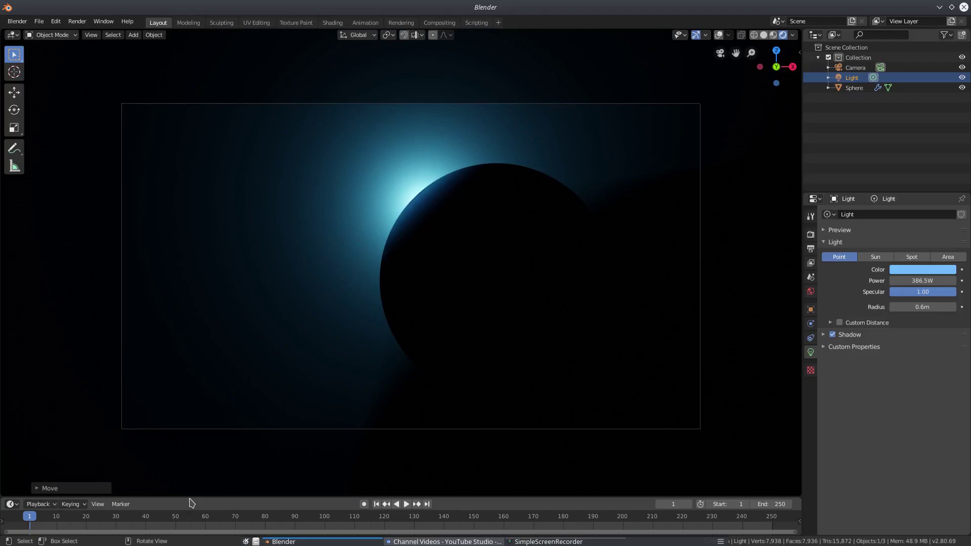
pyautogui.moveTo(187, 497); pyautogui.dragTo(198, 473)
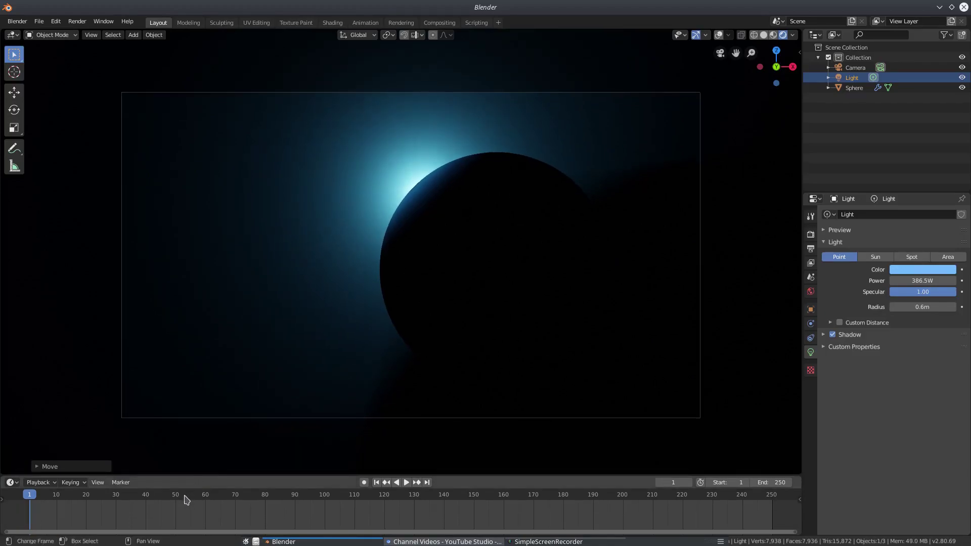
pyautogui.click(710, 483)
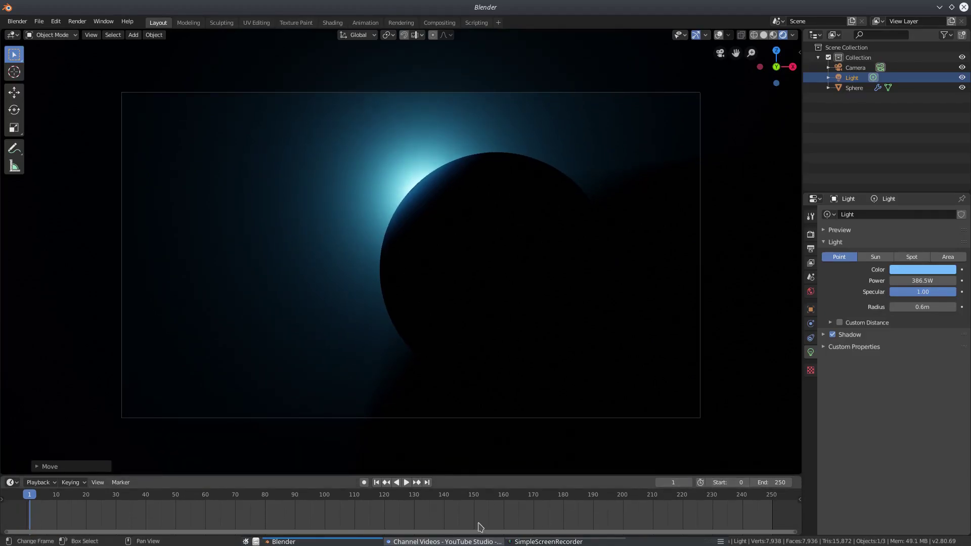
pyautogui.click(377, 483)
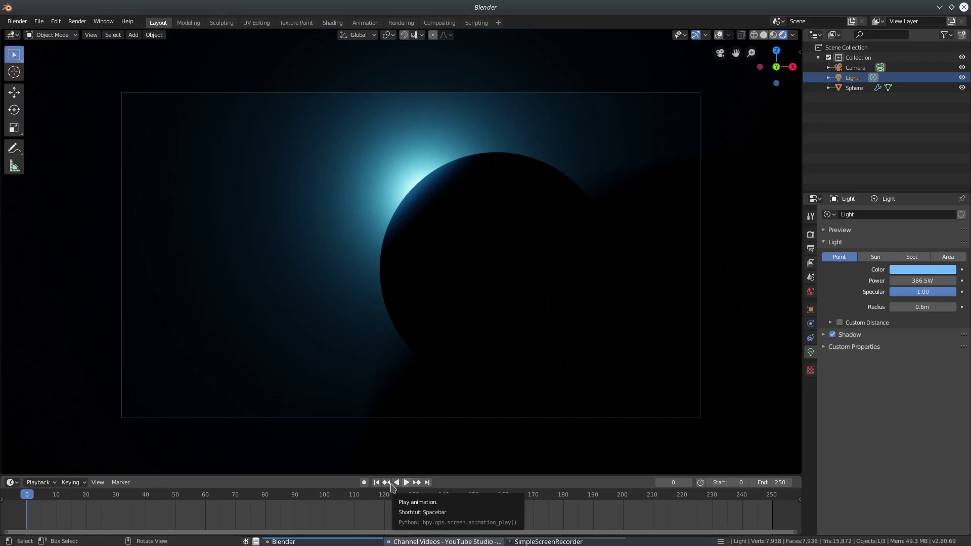
# Step: Keyframe the light's location at frame 50
pyautogui.click(178, 499)
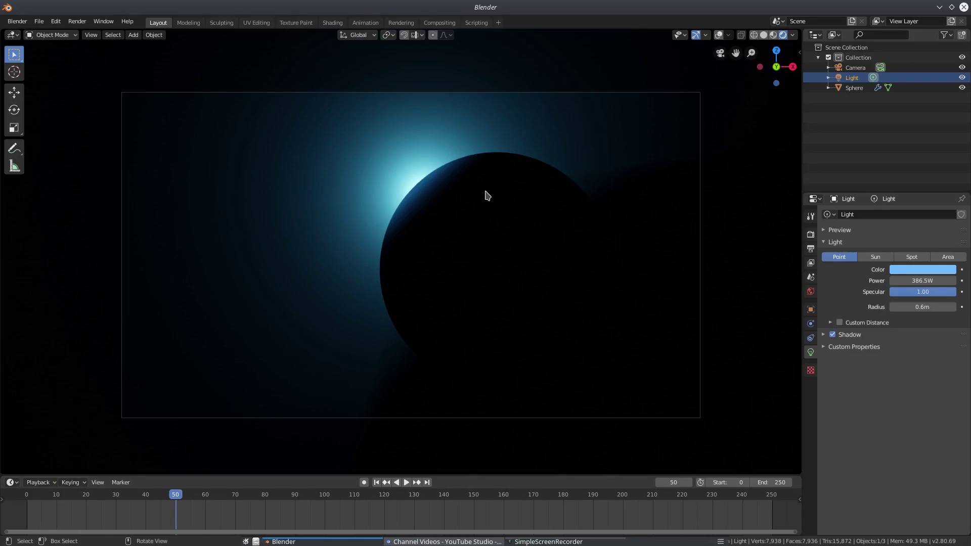
pyautogui.press('i')
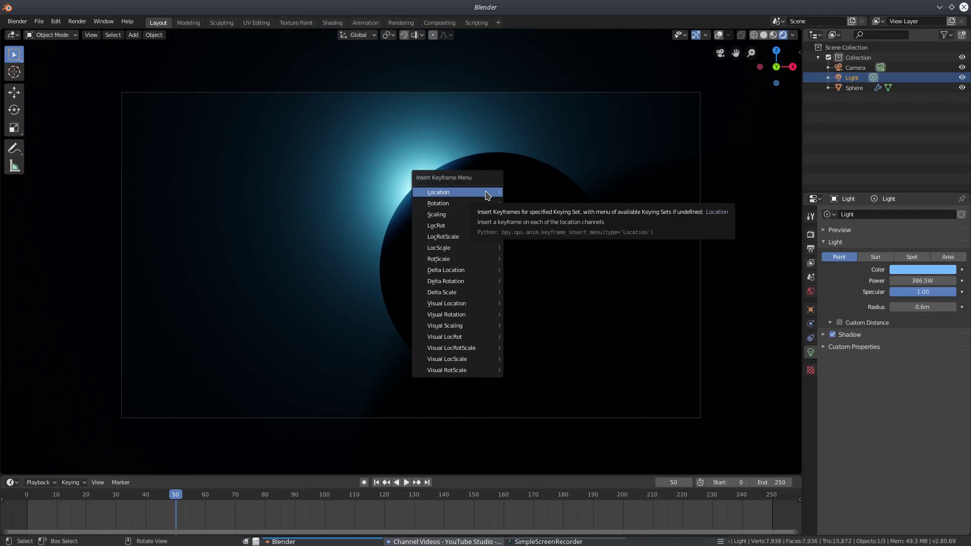
pyautogui.click(477, 192)
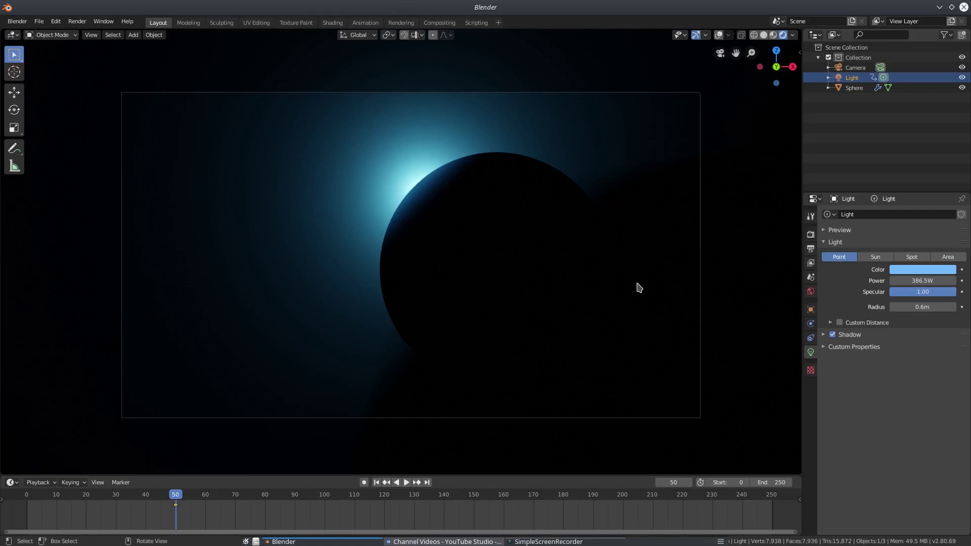
# Step: Back at frame 0, return to camera view and begin moving the light behind the sphere
pyautogui.click(376, 483)
pyautogui.moveTo(520, 299); pyautogui.dragTo(673, 217, button='middle')
pyautogui.moveTo(669, 123); pyautogui.dragTo(457, 248, button='middle')
pyautogui.press('KP_0')
pyautogui.press('g')
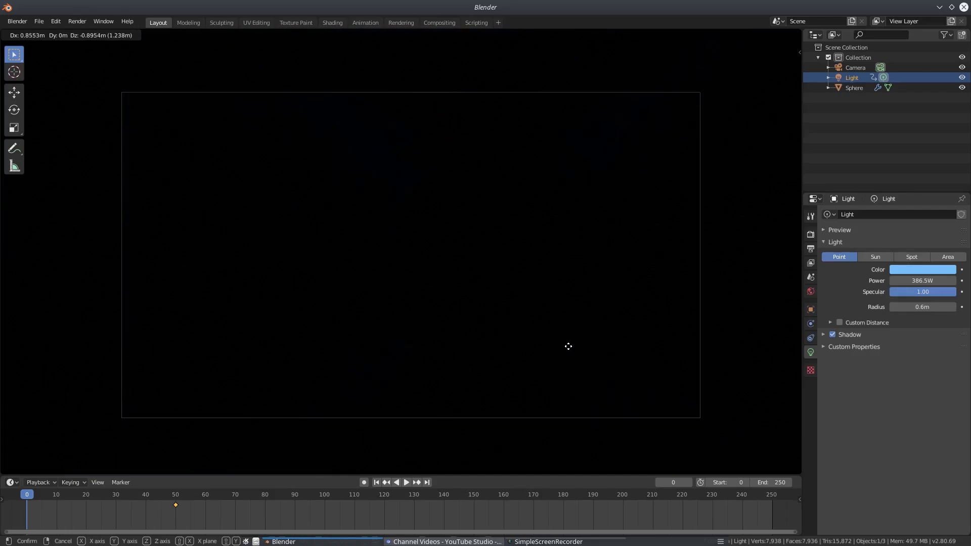
# Step: Drop the light where the sphere hides it and keyframe its location at frame 0
pyautogui.click(569, 347)
pyautogui.press('i')
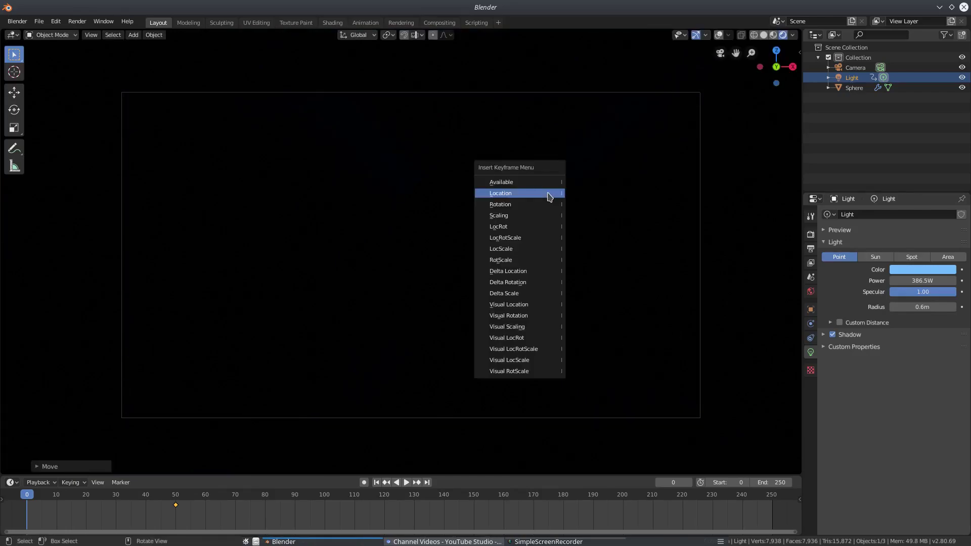
pyautogui.click(547, 195)
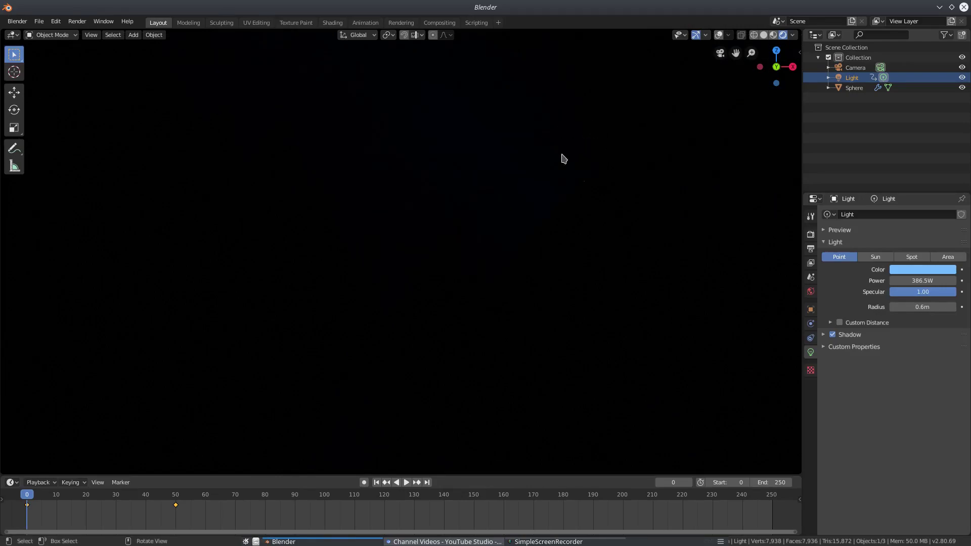
pyautogui.press('KP_0')
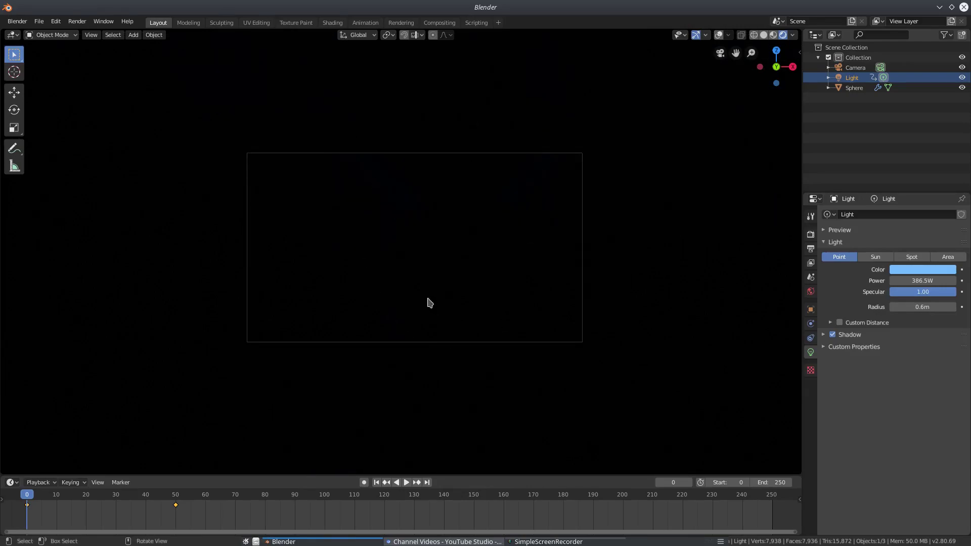
pyautogui.scroll(2, 583, 339)
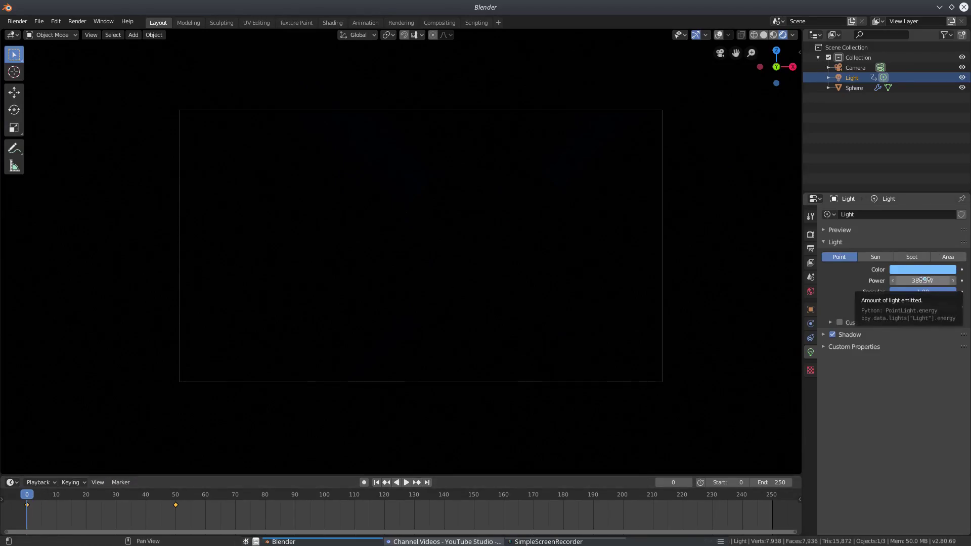
# Step: Keyframe the light's power at 386.5W on frame 50 and 0W on frame 0
pyautogui.click(176, 502)
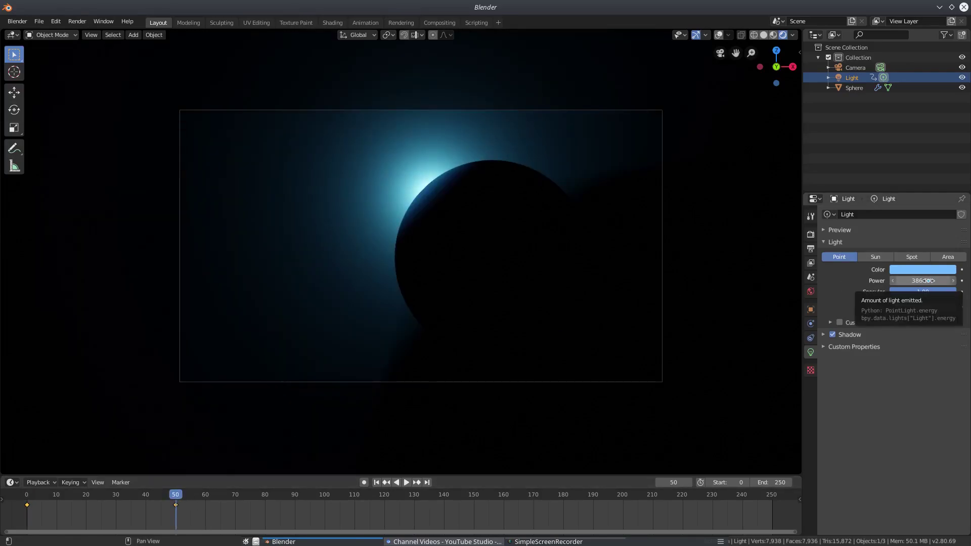
pyautogui.press('i')
pyautogui.click(378, 483)
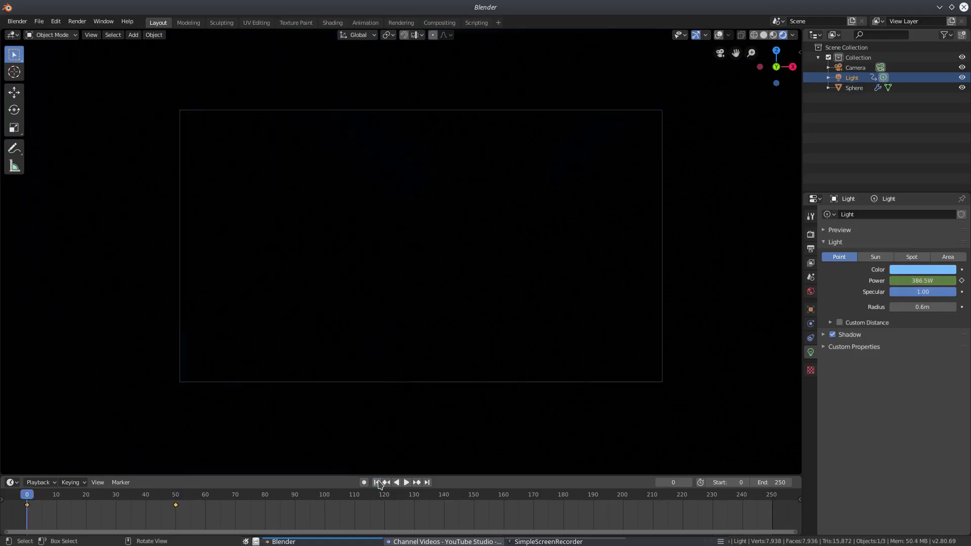
pyautogui.click(928, 284)
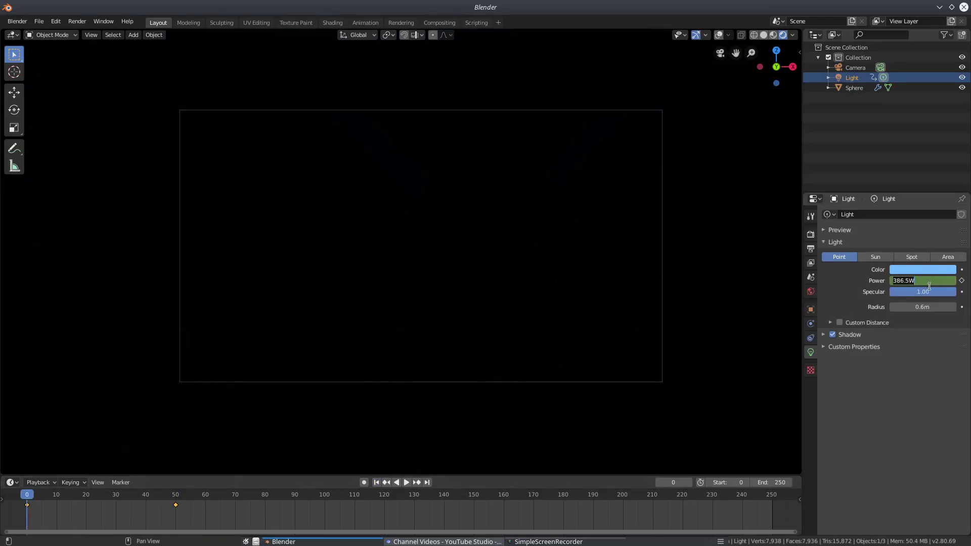
pyautogui.write('0')
pyautogui.press('Return')
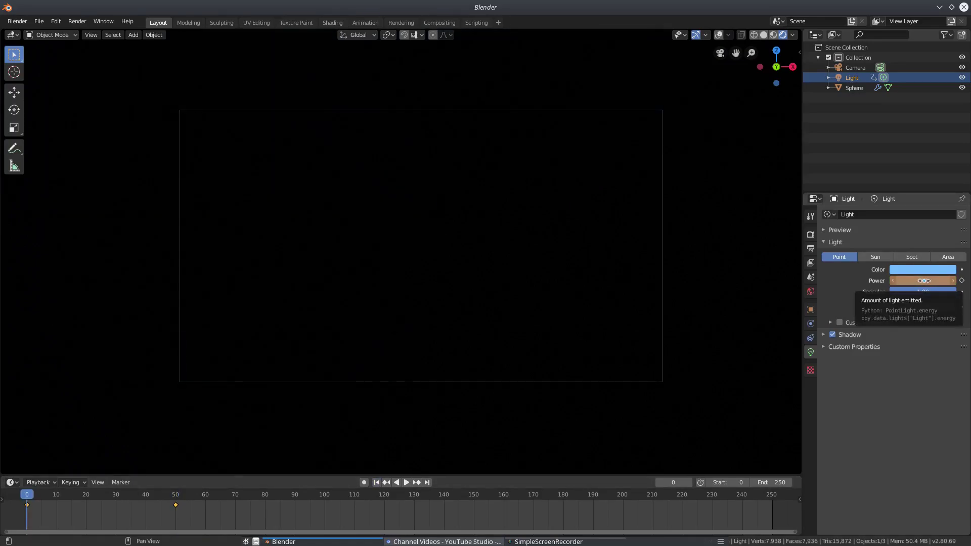
pyautogui.press('i')
# Step: Move the frame-50 keyframes to frame 150 and replay the animation
pyautogui.press('space')
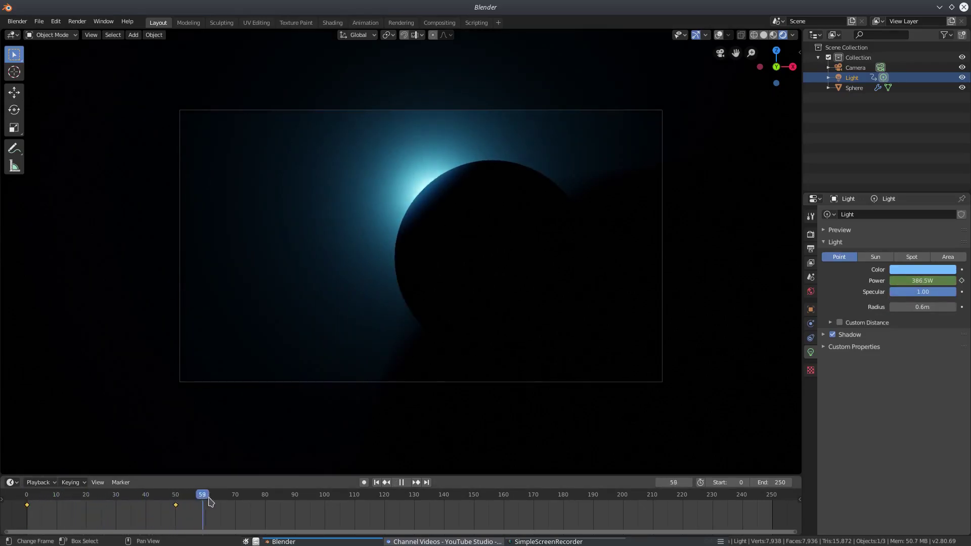
pyautogui.press('space')
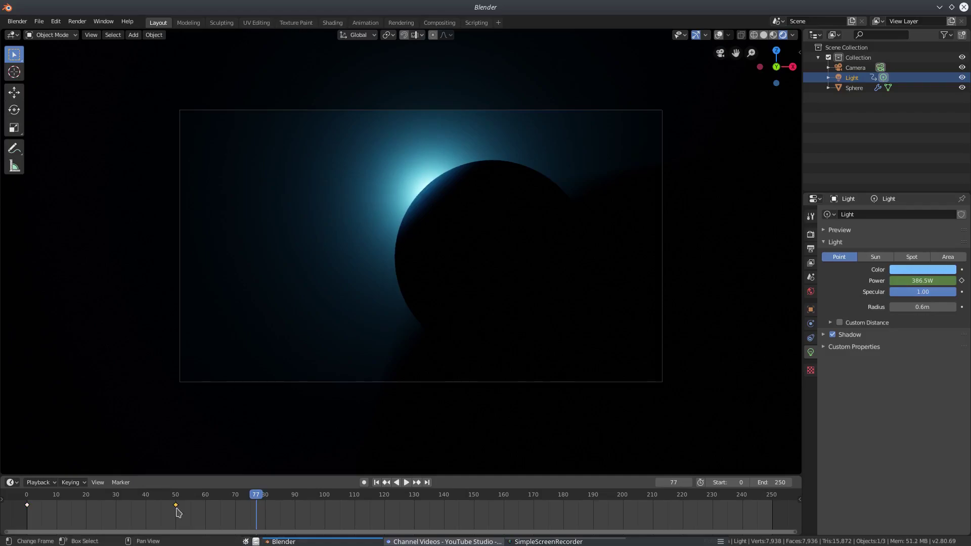
pyautogui.press('g')
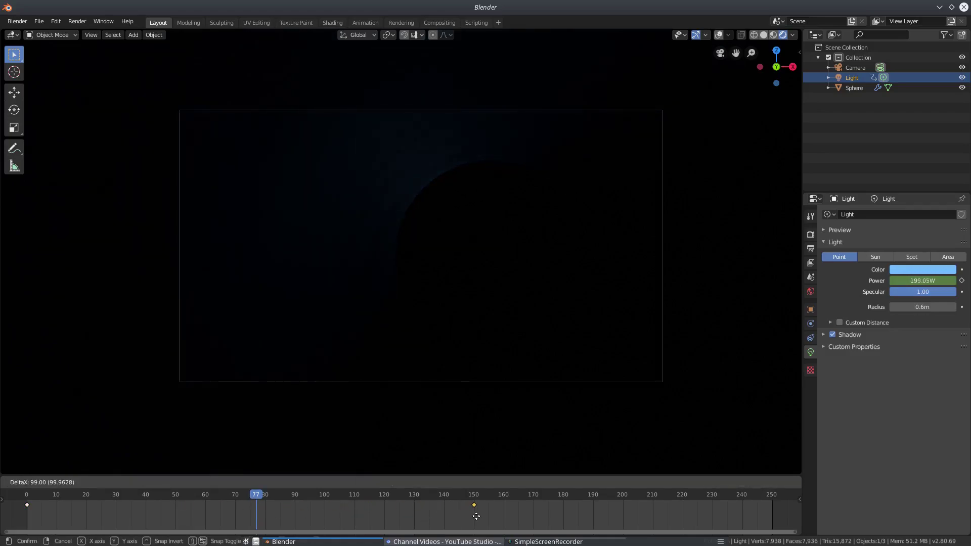
pyautogui.click(477, 516)
pyautogui.press('space')
pyautogui.hotkey('shift', 'Left')
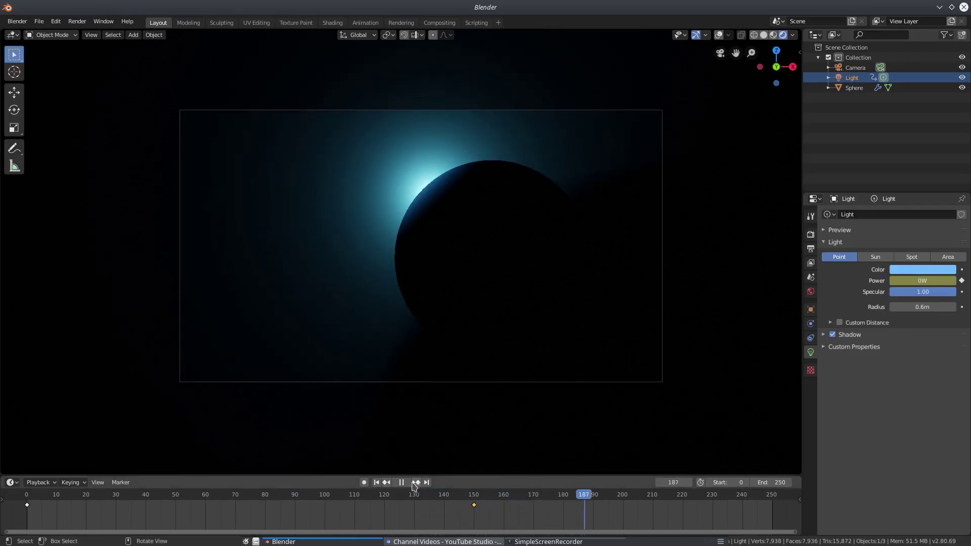
# Step: Scrub and play the timeline until it reaches frame 150
pyautogui.click(491, 501)
pyautogui.moveTo(512, 501); pyautogui.dragTo(438, 498)
pyautogui.press('space')
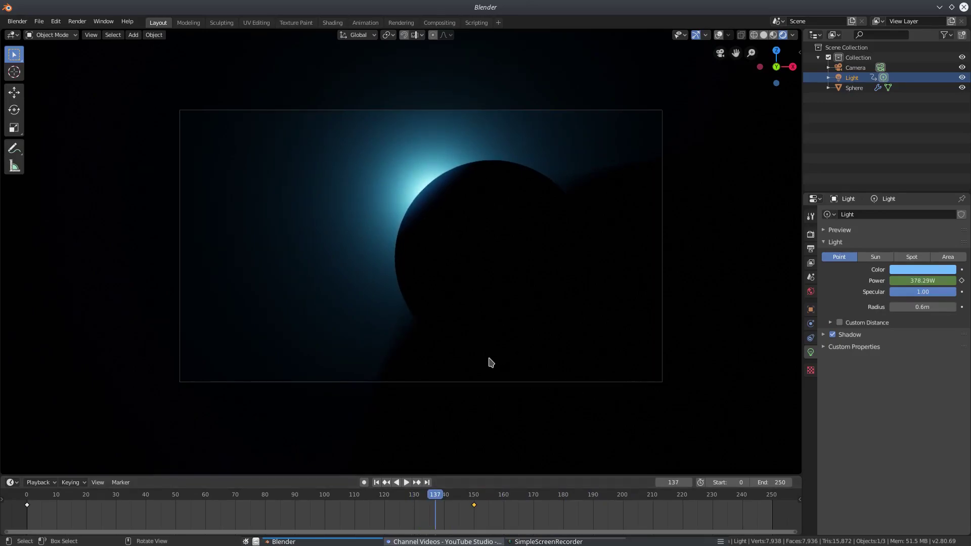
pyautogui.press('space')
pyautogui.press('space')
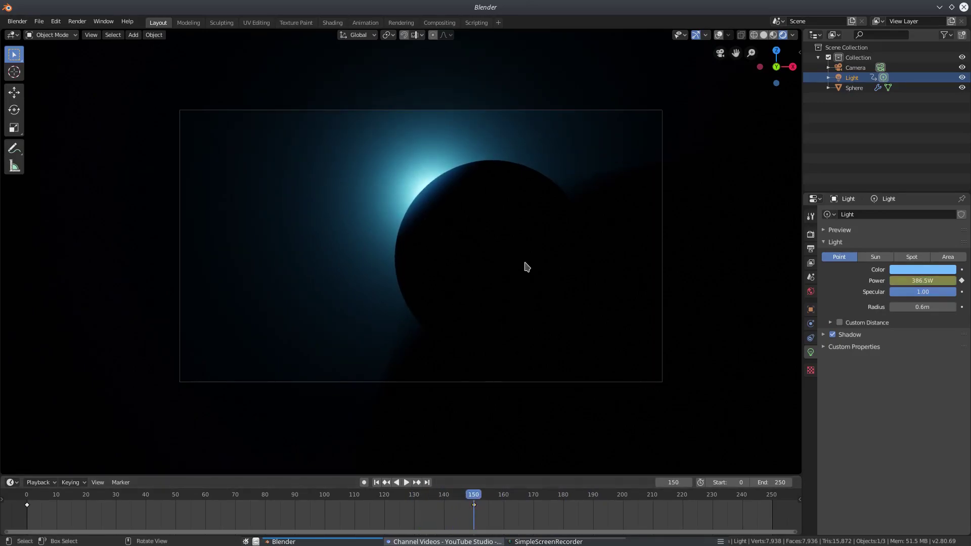
# Step: Nudge the light and keyframe its location at frame 150, then go to frame 100
pyautogui.press('g')
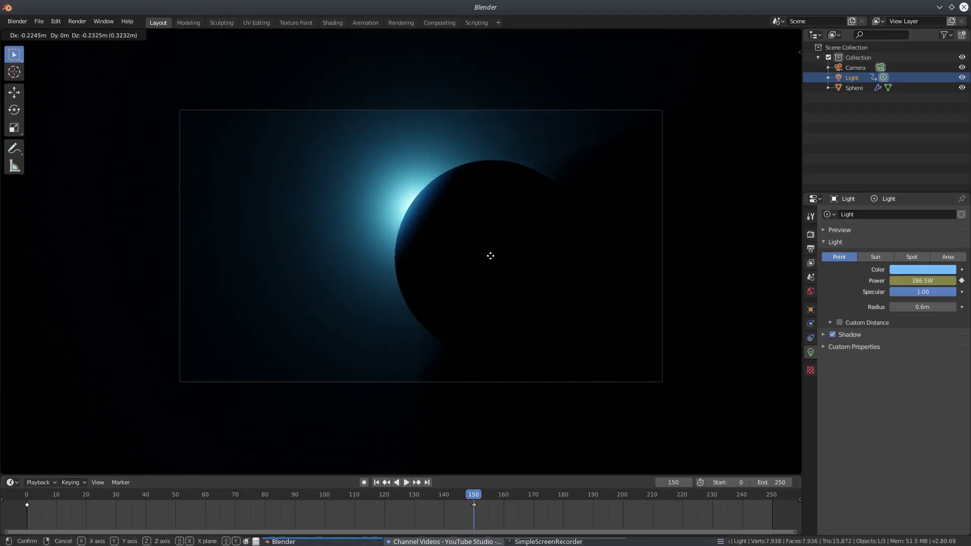
pyautogui.click(490, 256)
pyautogui.press('i')
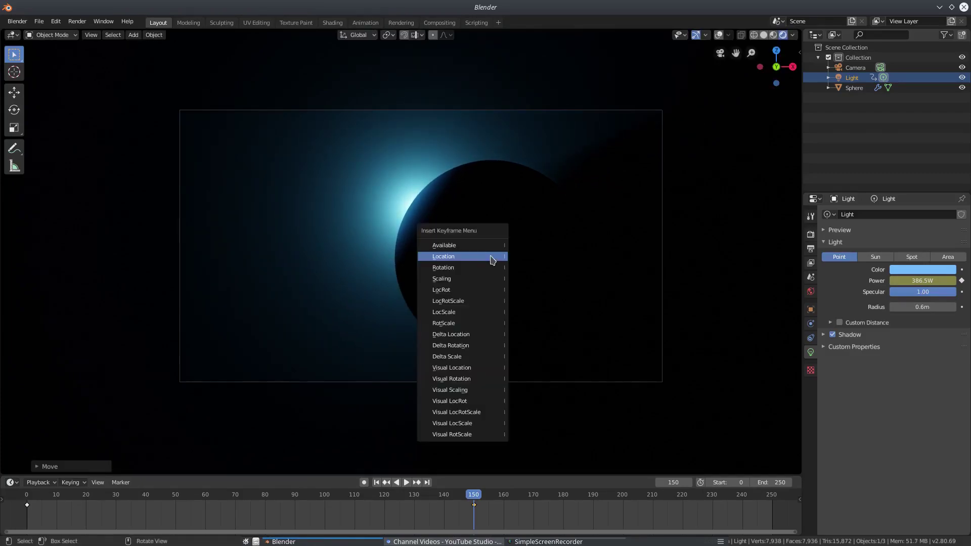
pyautogui.click(494, 259)
pyautogui.hotkey('shift', 'Left')
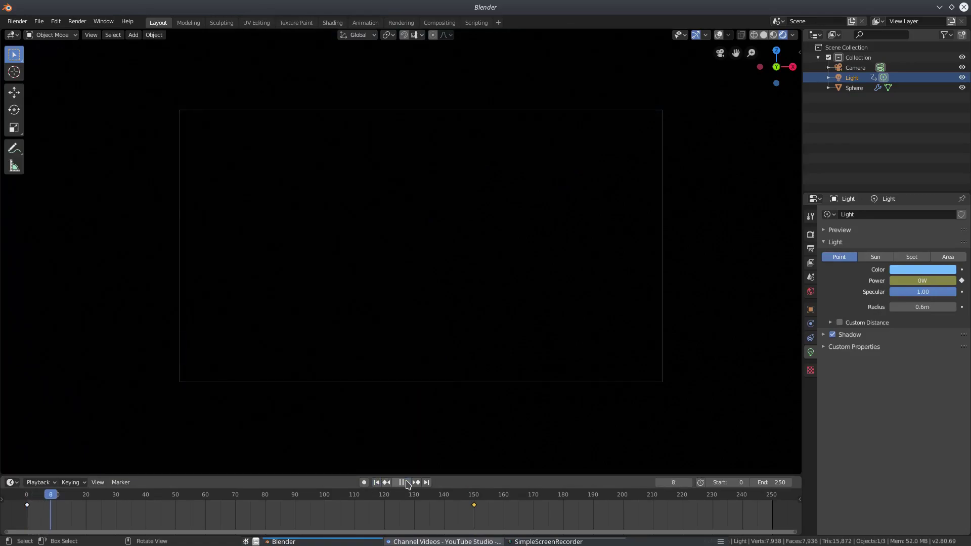
pyautogui.moveTo(320, 498); pyautogui.dragTo(326, 498)
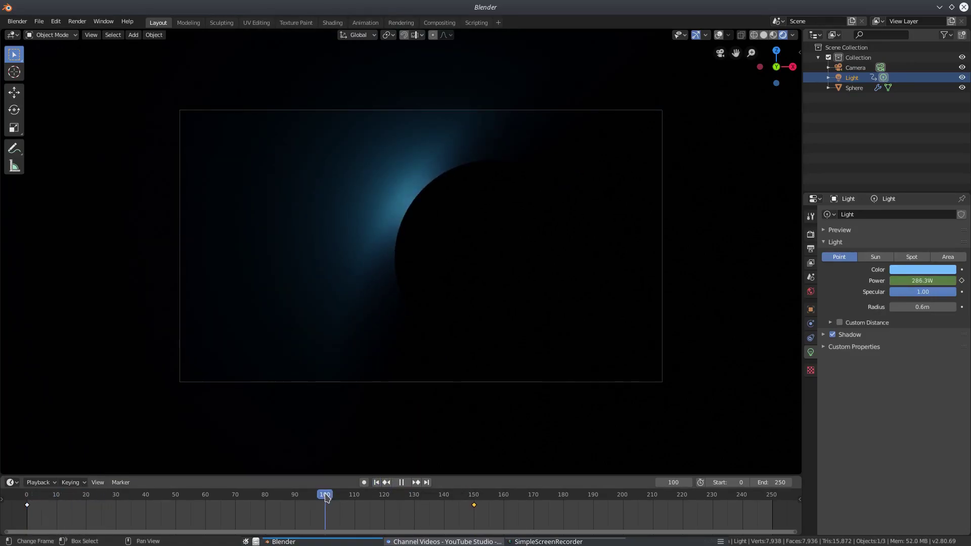
# Step: Adjust the light at frame 100 and keyframe its location there
pyautogui.press('space')
pyautogui.press('s')
pyautogui.click(533, 280)
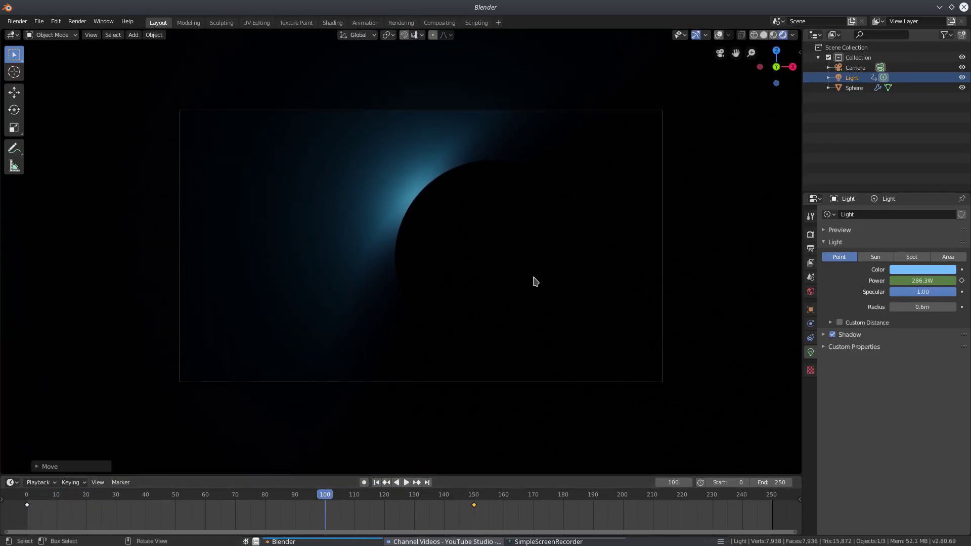
pyautogui.press('i')
pyautogui.click(532, 280)
# Step: Play the animation from frame 100 and from frame 0, scrubbing toward the final frames
pyautogui.press('space')
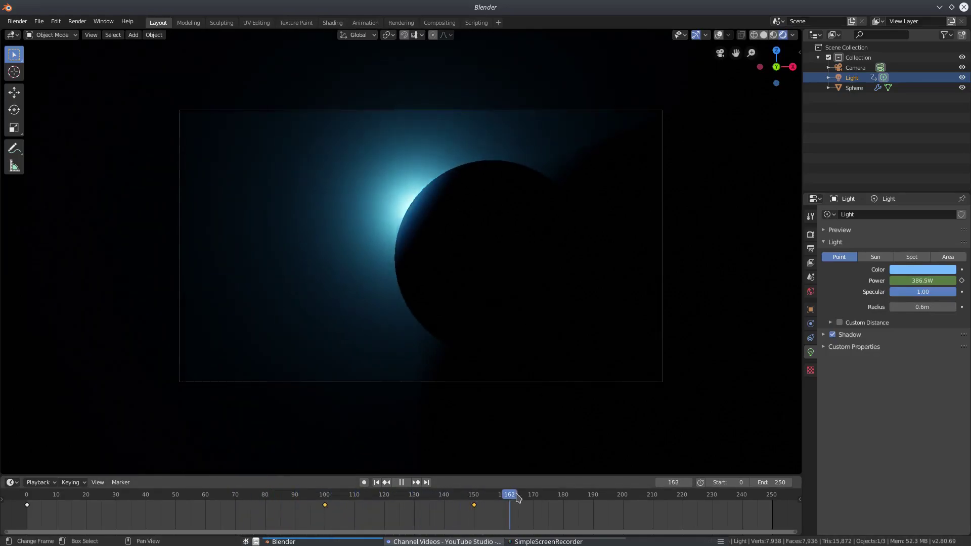
pyautogui.press('space')
pyautogui.click(377, 482)
pyautogui.press('space')
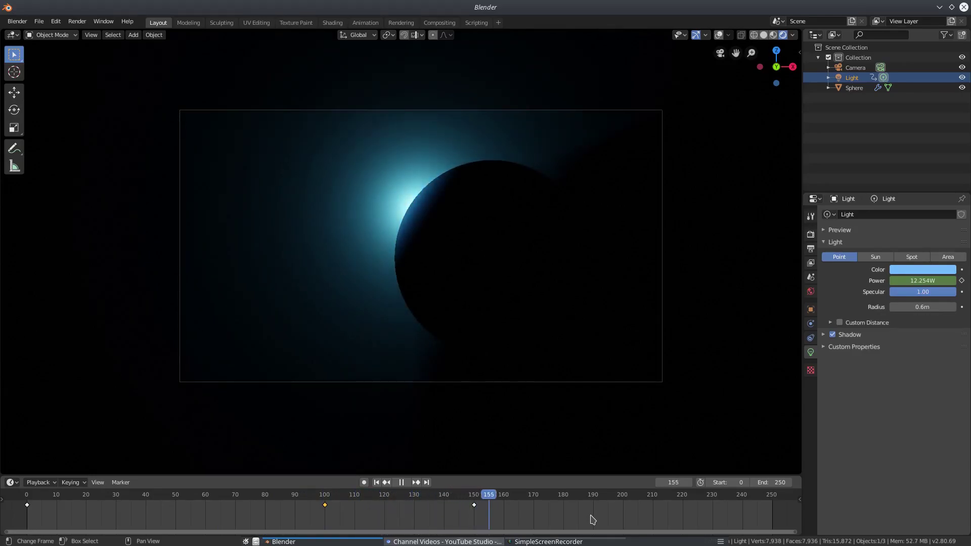
pyautogui.press('space')
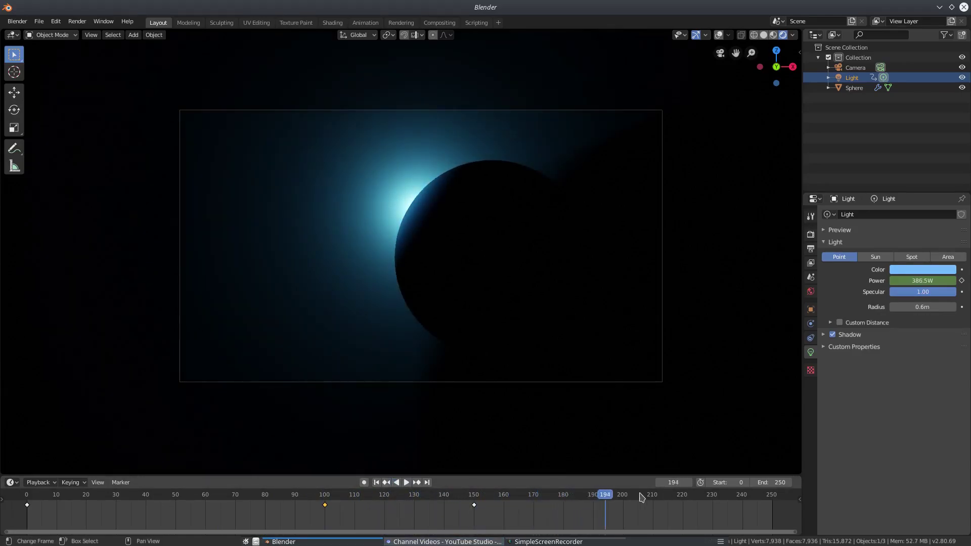
pyautogui.moveTo(641, 497); pyautogui.dragTo(773, 498)
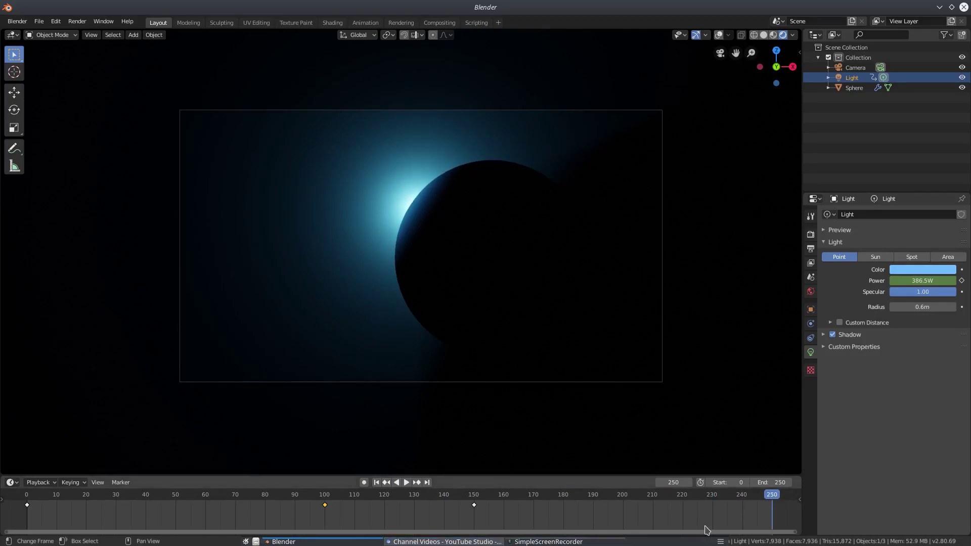
# Step: Nudge the light at frame 250, keyframe its location, and show the Eevee render settings
pyautogui.scroll(2, 504, 229)
pyautogui.press('g')
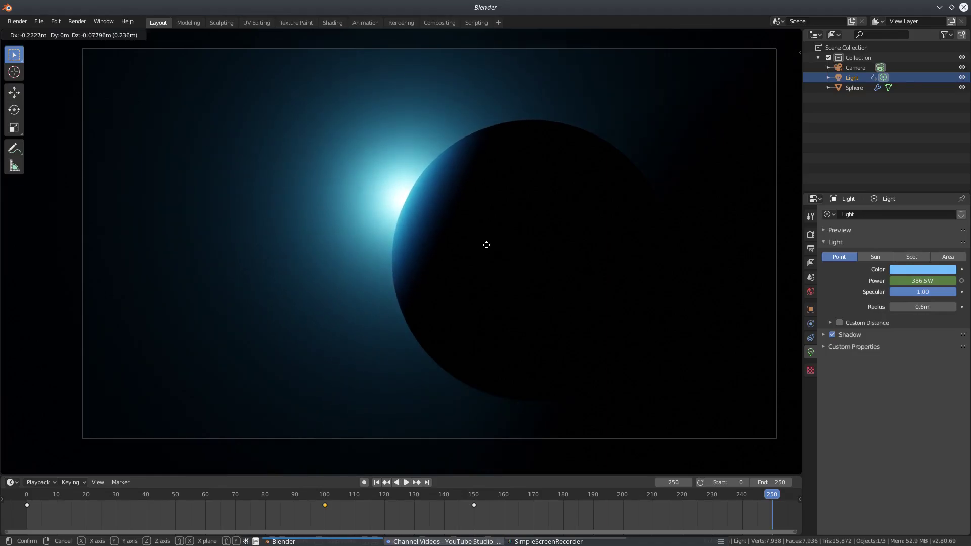
pyautogui.click(487, 244)
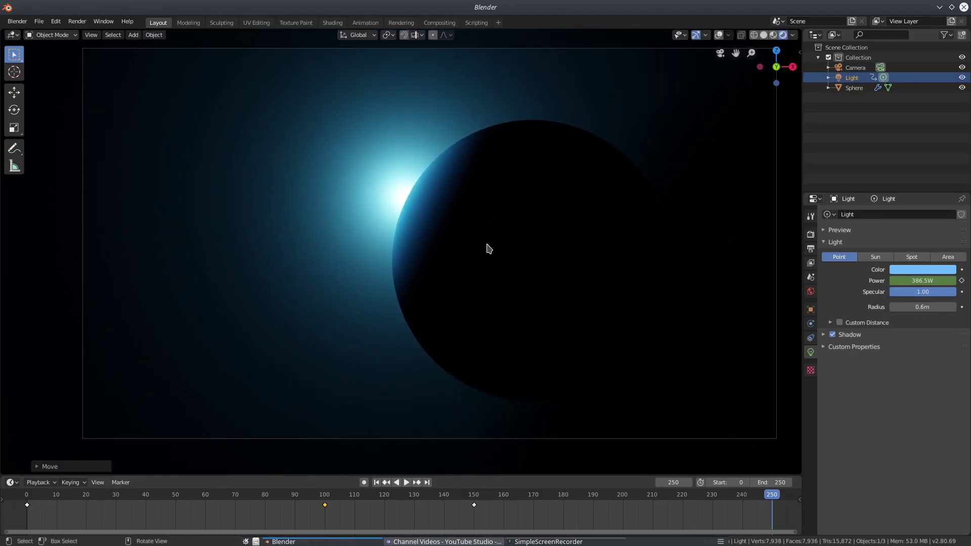
pyautogui.press('i')
pyautogui.click(535, 170)
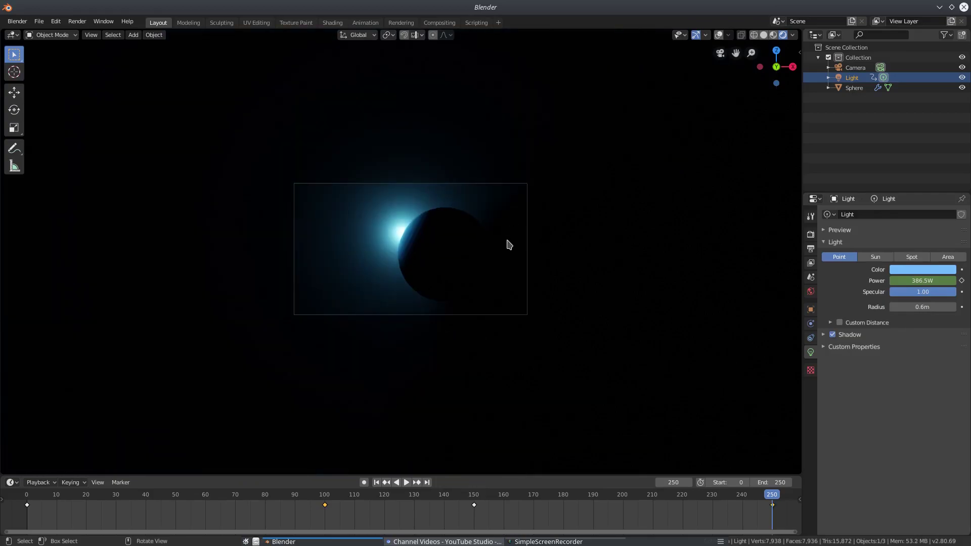
pyautogui.click(810, 236)
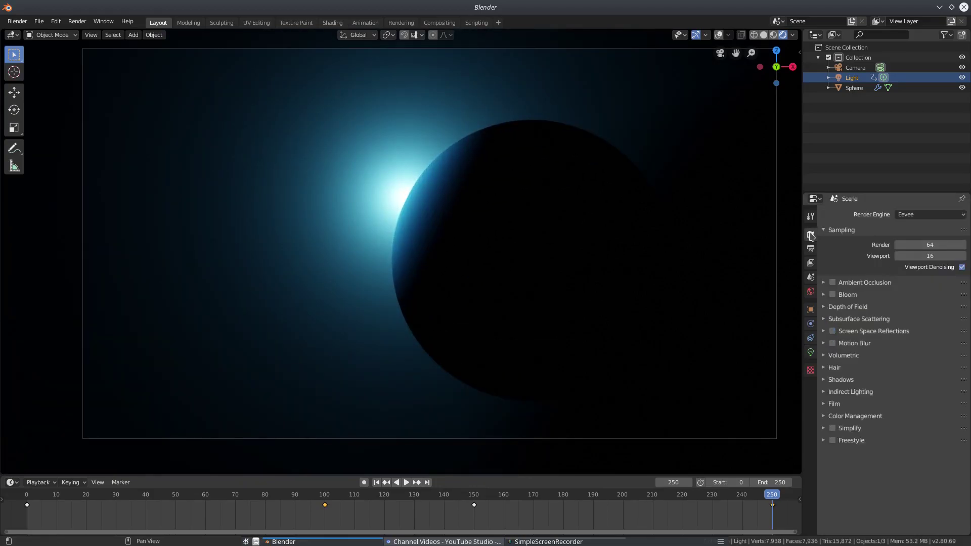
# Step: Switch the Color Management View Transform to Film, after briefly trying Default
pyautogui.click(858, 420)
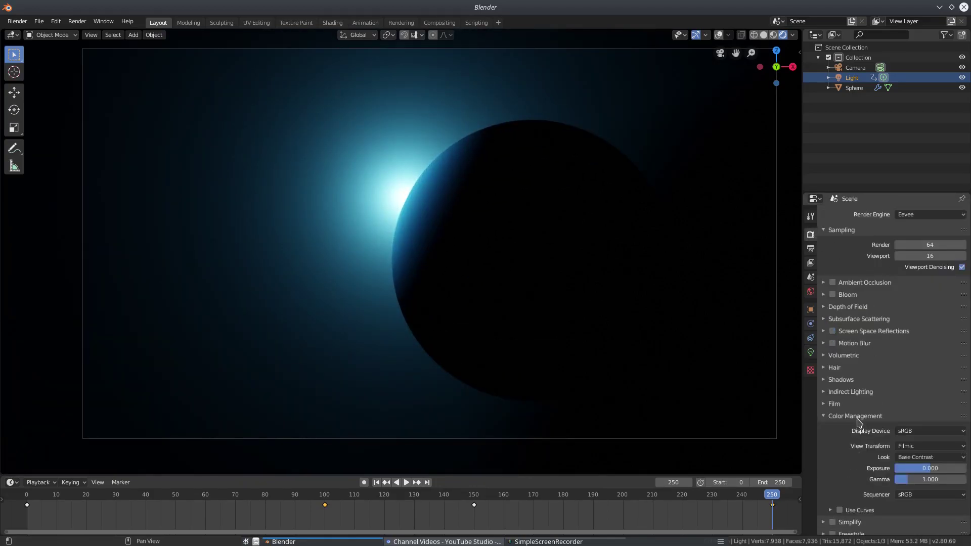
pyautogui.click(923, 447)
pyautogui.click(919, 435)
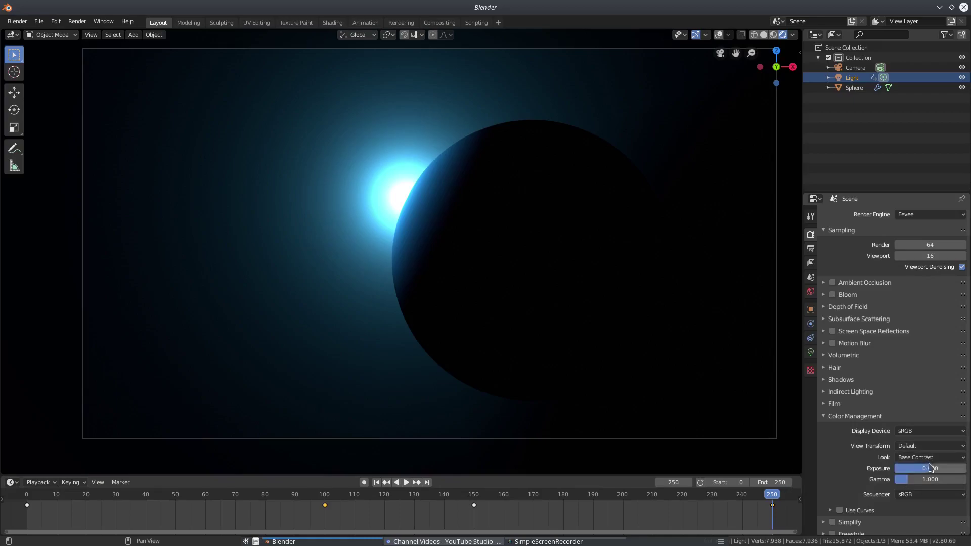
pyautogui.click(926, 447)
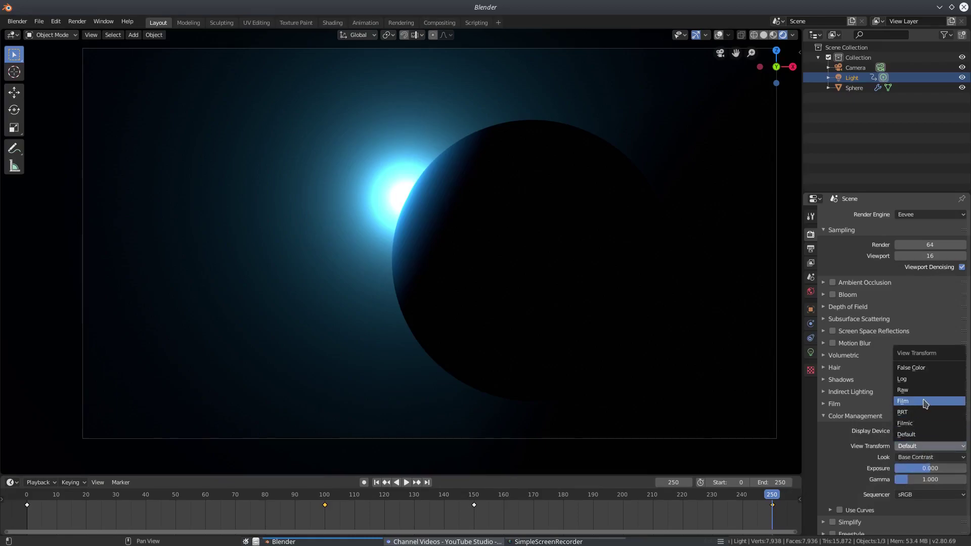
pyautogui.press('Return')
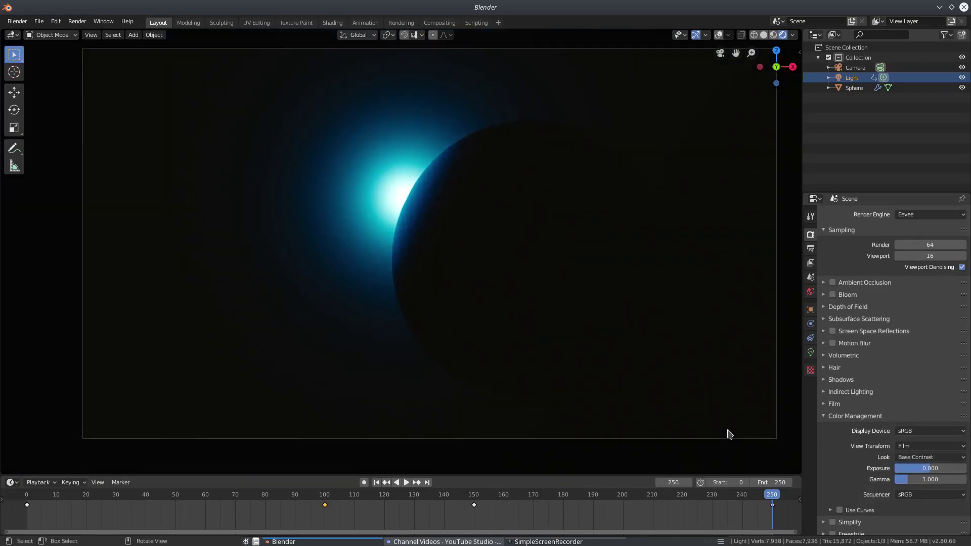
pyautogui.click(376, 482)
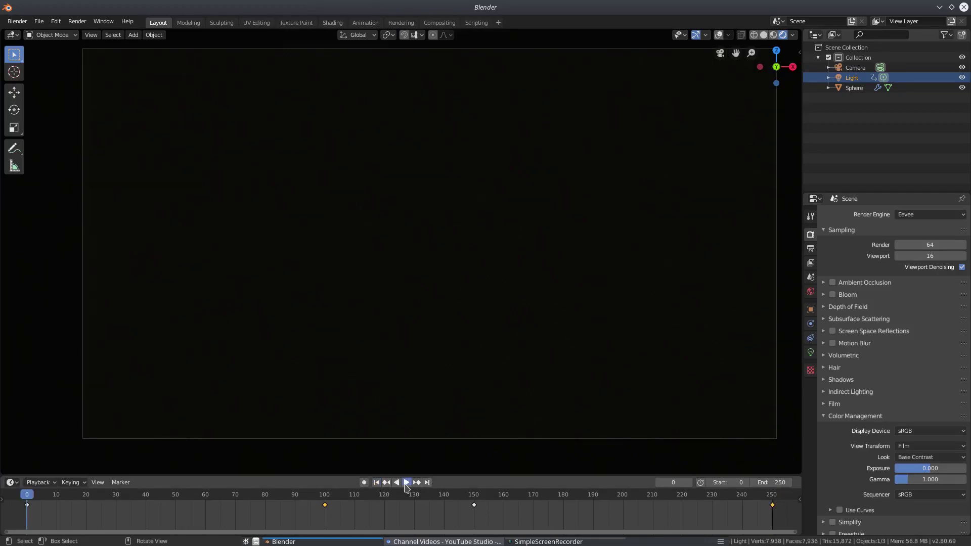
pyautogui.click(405, 484)
pyautogui.scroll(-1, 439, 449)
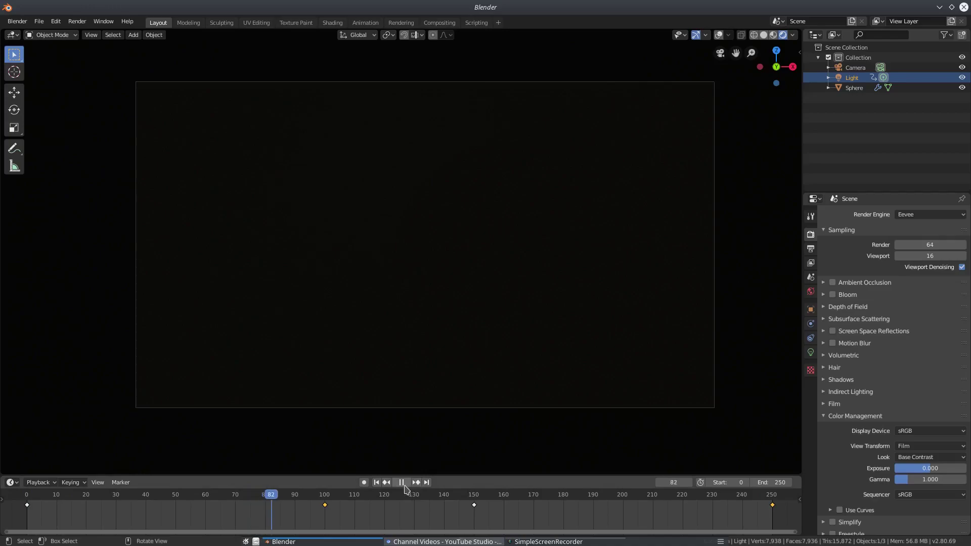
pyautogui.click(771, 498)
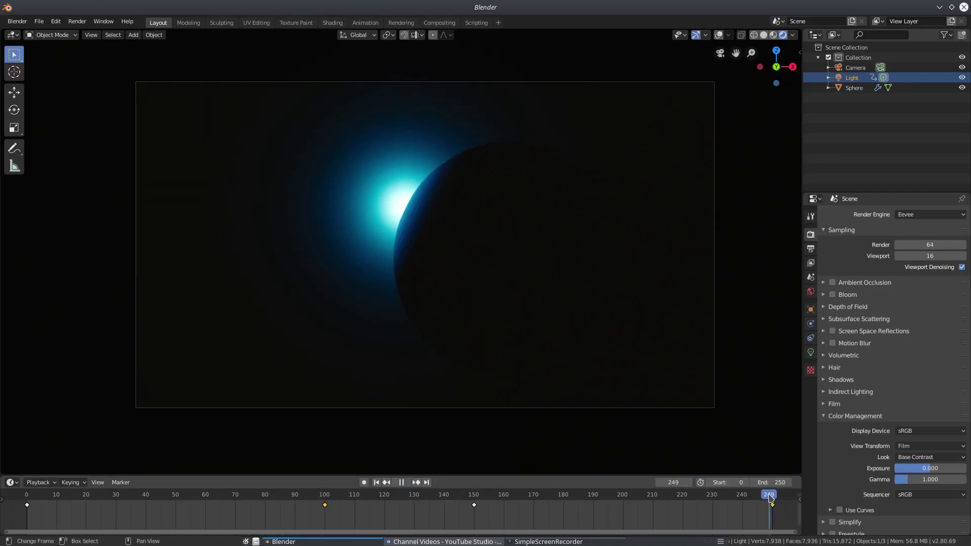
pyautogui.click(30, 494)
pyautogui.press('space')
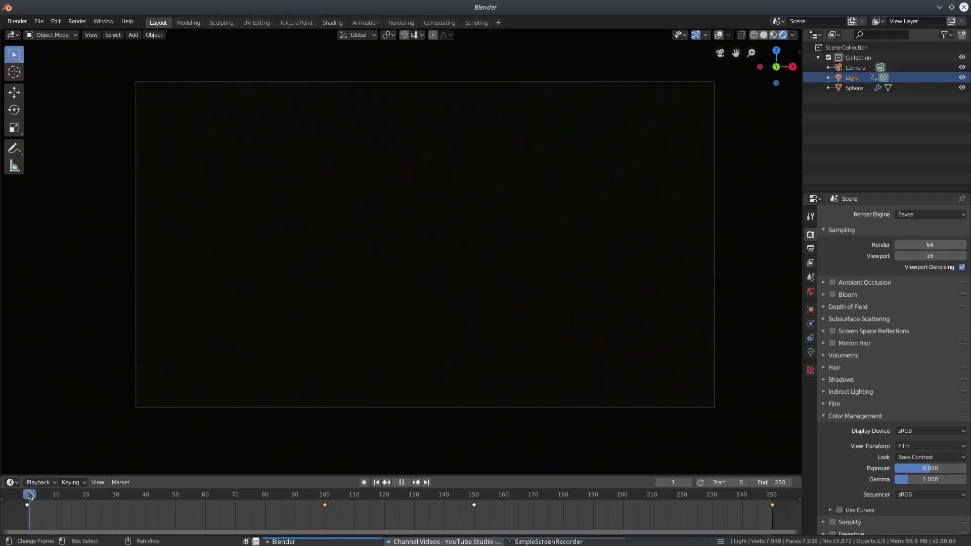
pyautogui.click(770, 498)
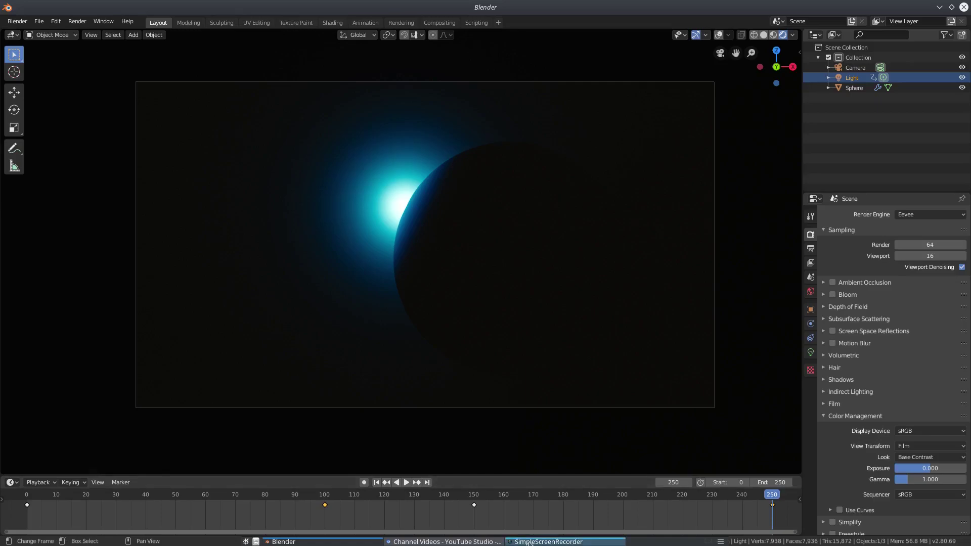
# Step: Set the animation's end frame to 300 and go to frame 300
pyautogui.keyDown('ctrl'); pyautogui.scroll(-10, 761, 495); pyautogui.keyUp('ctrl')
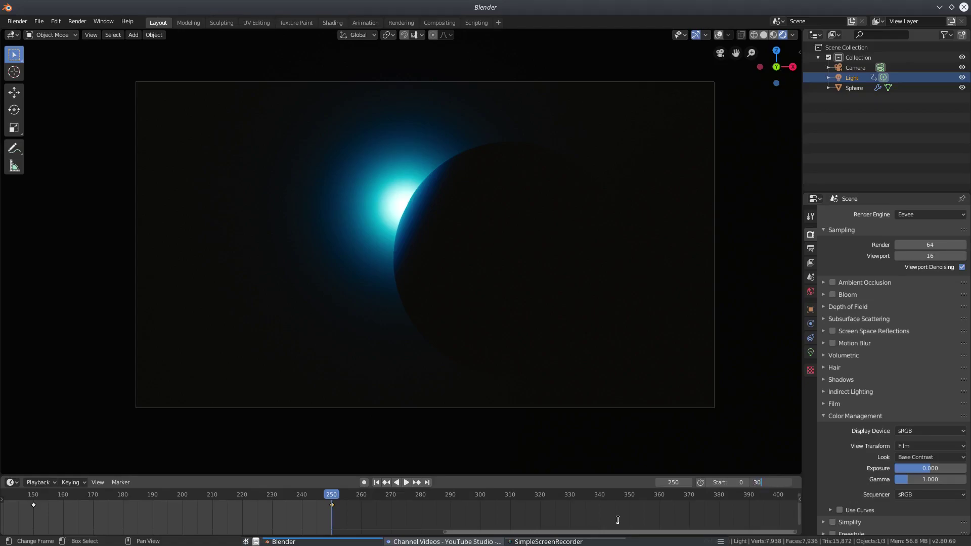
pyautogui.write('0')
pyautogui.press('Return')
pyautogui.click(482, 501)
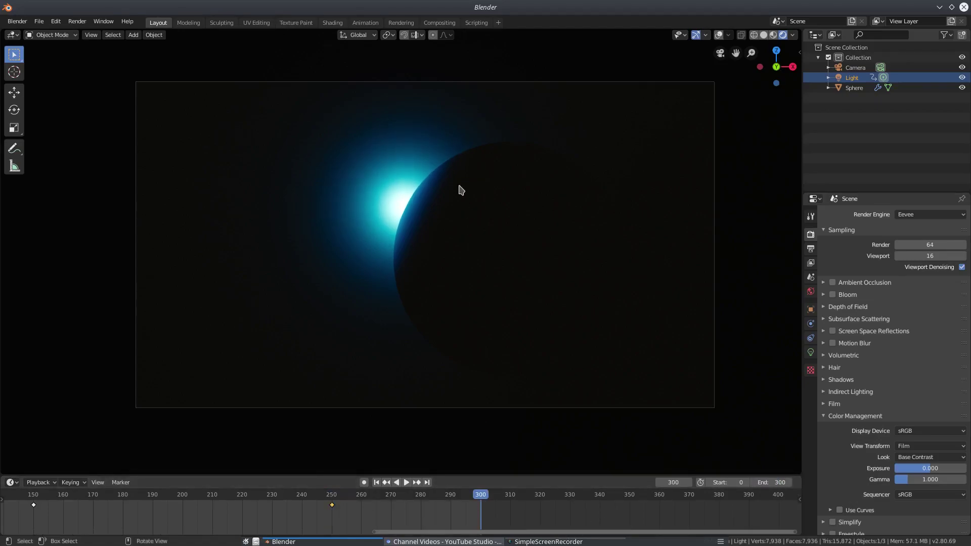
# Step: Move the light behind the sphere's upper-left rim at frame 300
pyautogui.press('g')
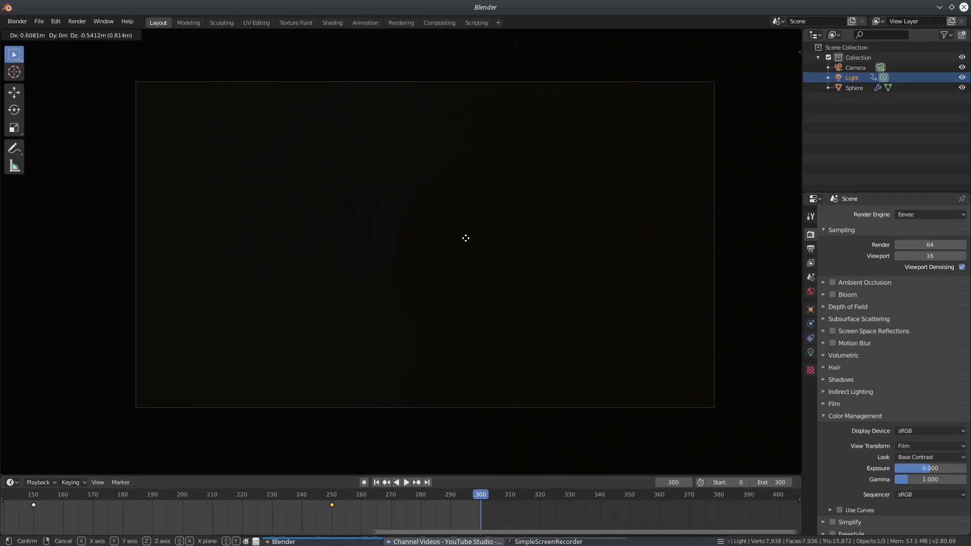
pyautogui.click(523, 225)
pyautogui.scroll(-3, 522, 225)
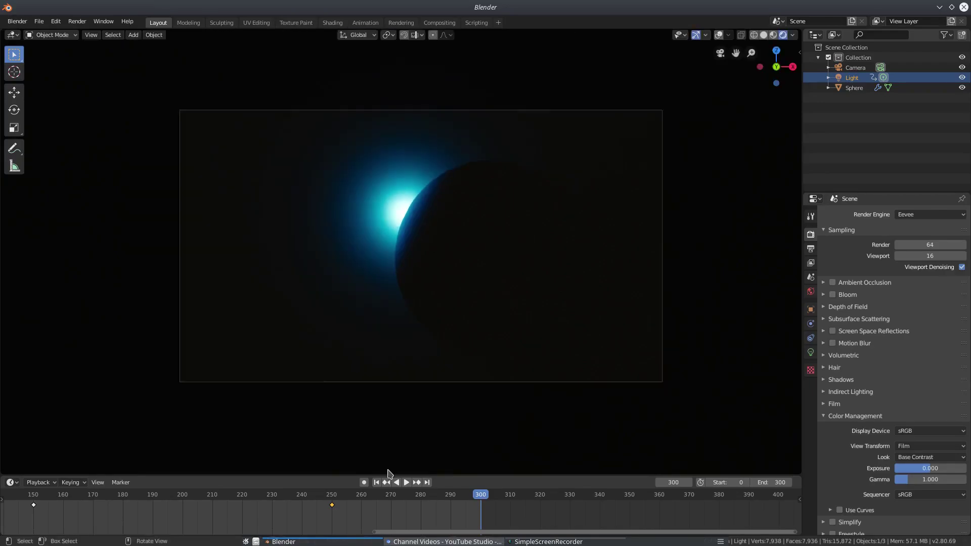
# Step: Move the light's frame 0 keyframe in the Timeline to frame 350
pyautogui.scroll(-3, 297, 516)
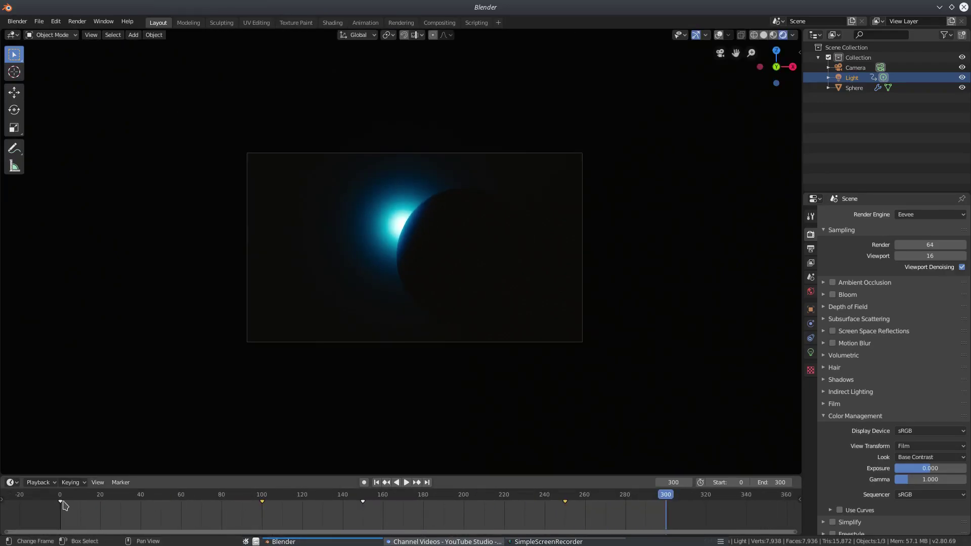
pyautogui.moveTo(74, 519); pyautogui.dragTo(75, 519, button='middle')
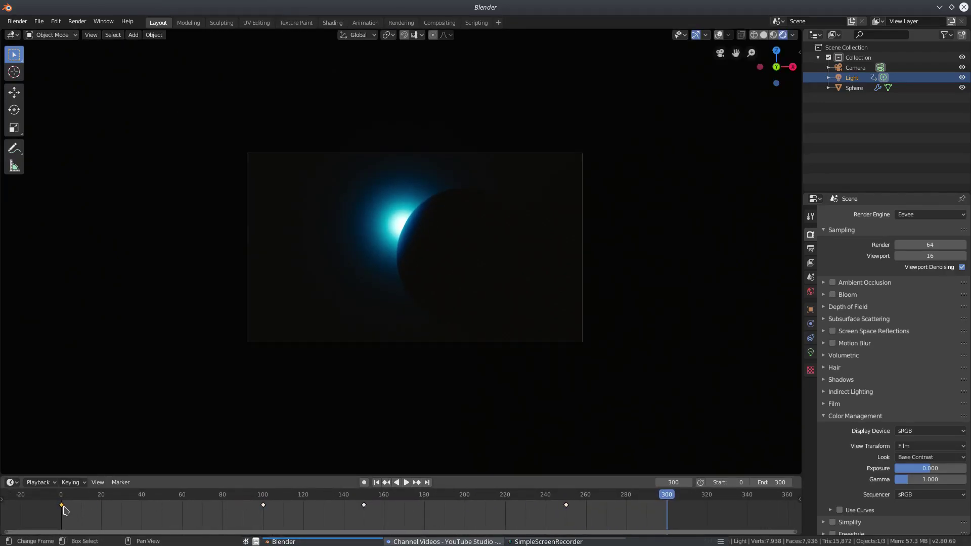
pyautogui.moveTo(63, 505); pyautogui.dragTo(762, 519)
pyautogui.keyDown('ctrl'); pyautogui.scroll(3, 761, 520); pyautogui.keyUp('ctrl')
pyautogui.scroll(4, 632, 522)
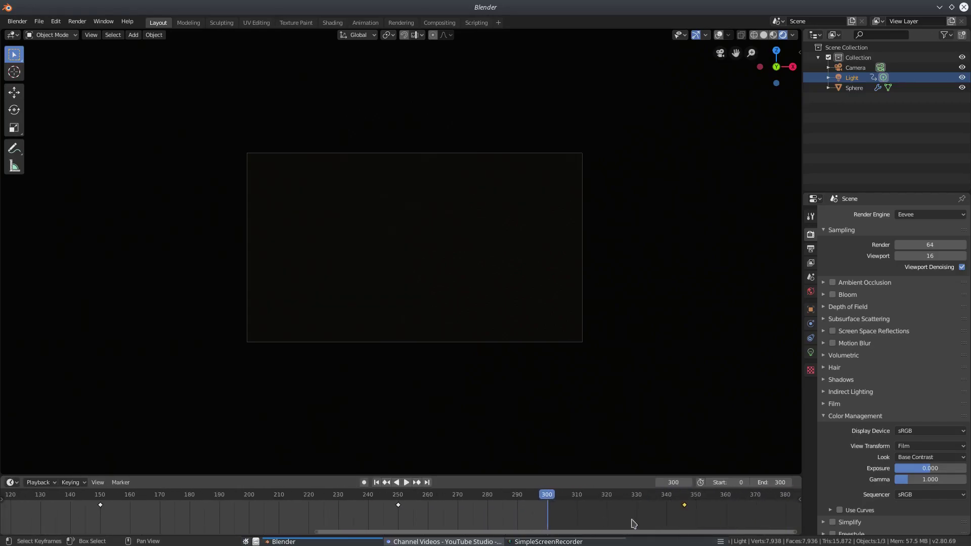
pyautogui.press('g')
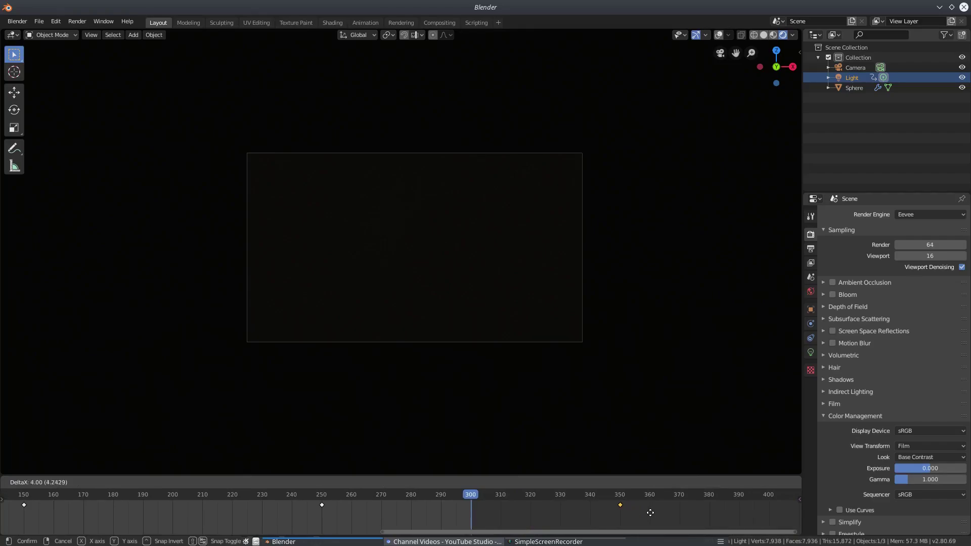
pyautogui.click(650, 512)
pyautogui.press('g')
# Step: Set the end frame to 350, preview playback, then switch to solid shading
pyautogui.click(644, 516)
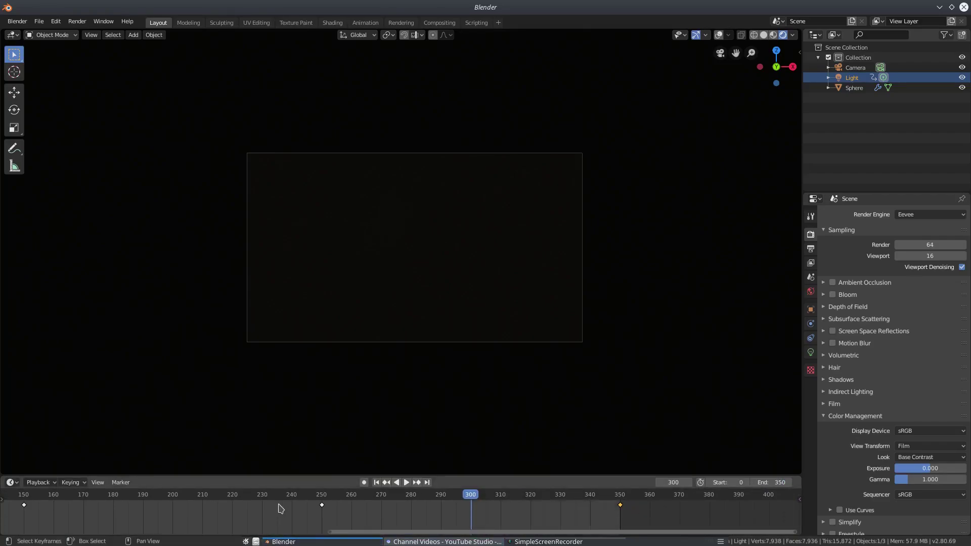
pyautogui.moveTo(279, 498)
pyautogui.mouseDown()
pyautogui.moveTo(313, 498)
pyautogui.moveTo(298, 498)
pyautogui.mouseUp()
pyautogui.click(407, 482)
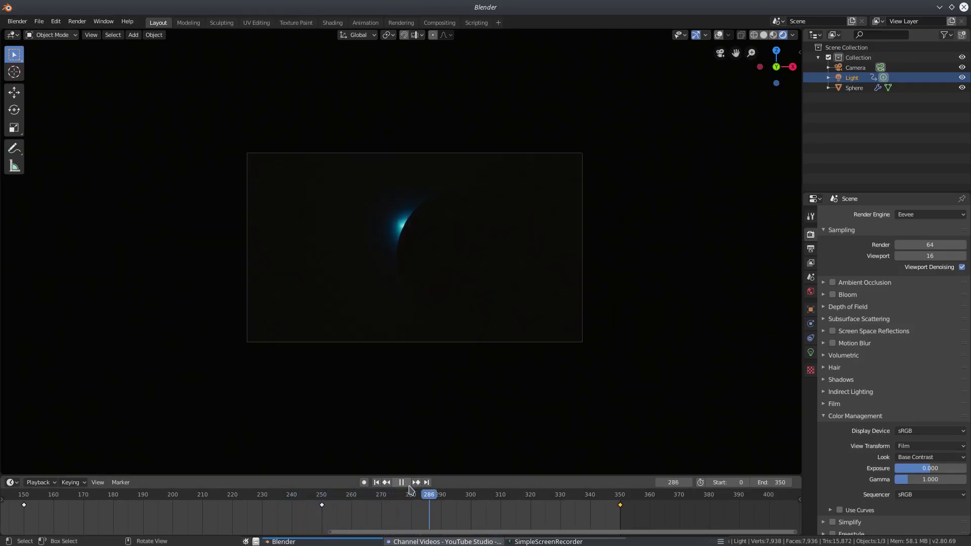
pyautogui.click(323, 498)
pyautogui.press('space')
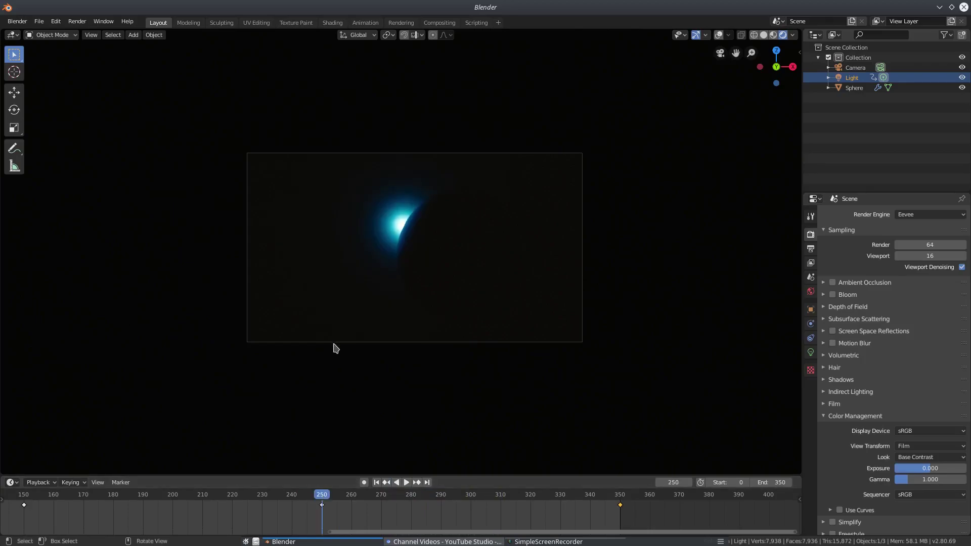
pyautogui.scroll(3, 435, 251)
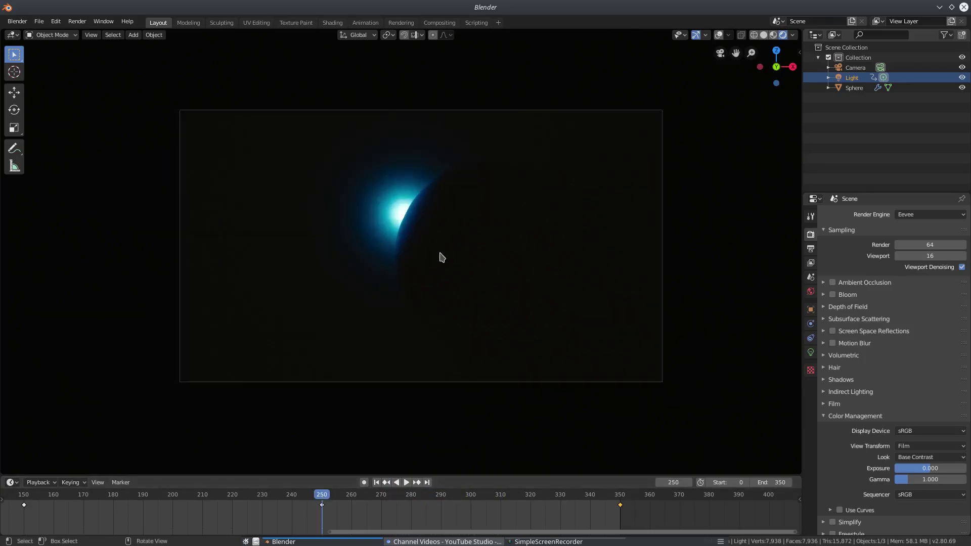
pyautogui.click(620, 497)
pyautogui.click(764, 35)
# Step: Orbit around the sphere, return to Rendered shading, scrub back, and view through the camera
pyautogui.moveTo(394, 268); pyautogui.dragTo(581, 260, button='middle')
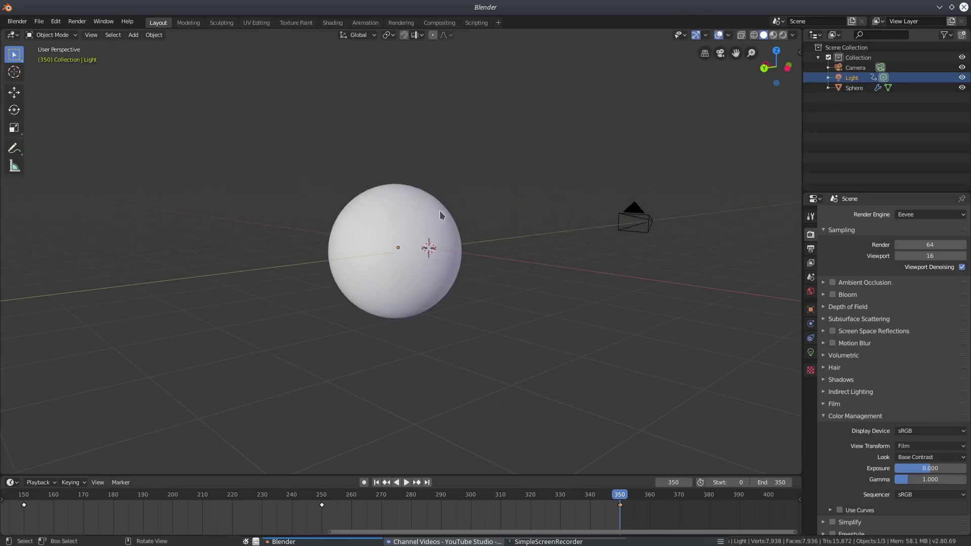
pyautogui.moveTo(439, 215); pyautogui.dragTo(545, 316, button='middle')
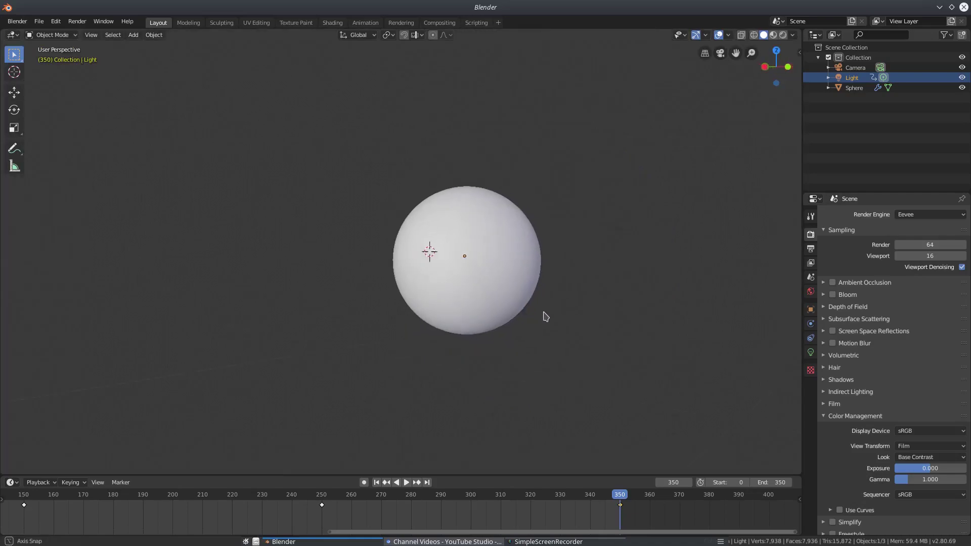
pyautogui.click(782, 34)
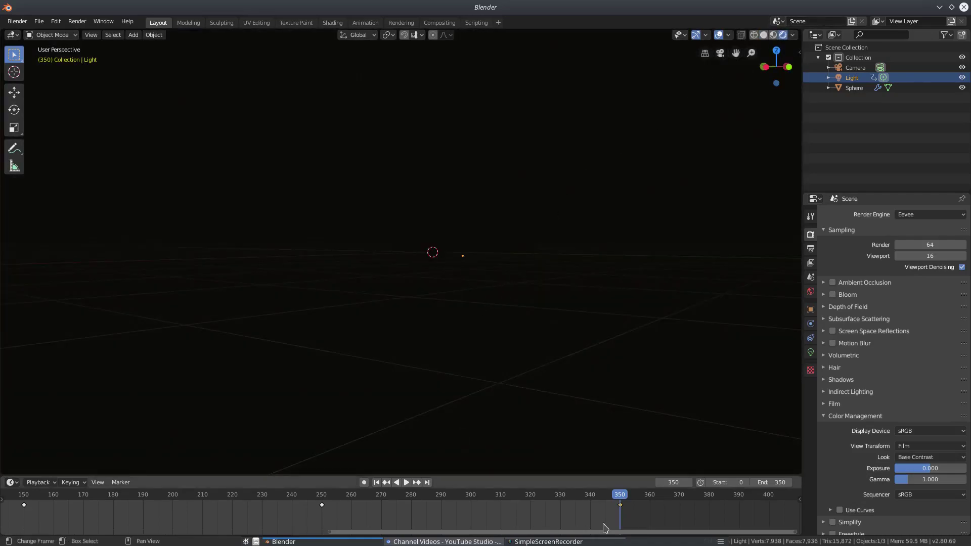
pyautogui.moveTo(605, 529); pyautogui.dragTo(408, 503)
pyautogui.press('KP_0')
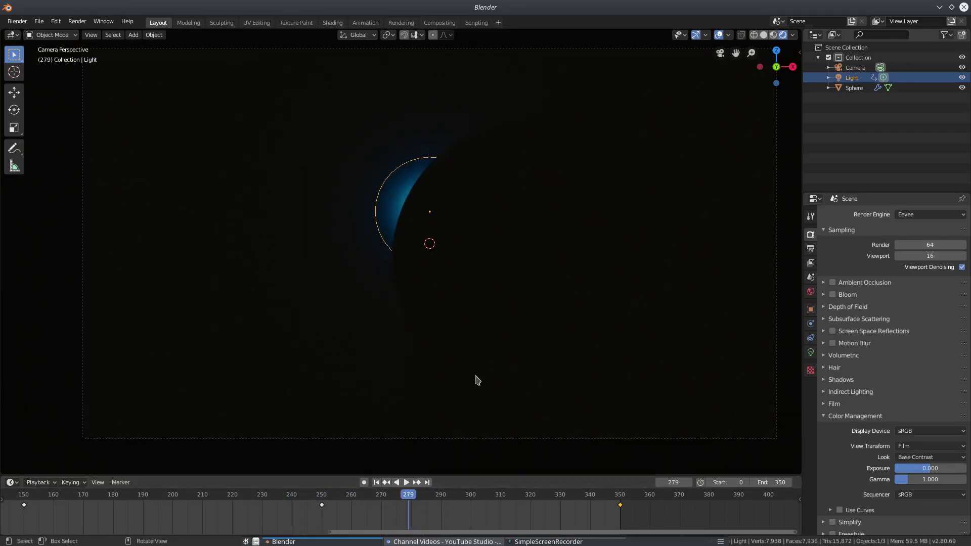
# Step: Move the light along Y and insert a Location keyframe at frame 279
pyautogui.press('g')
pyautogui.press('y')
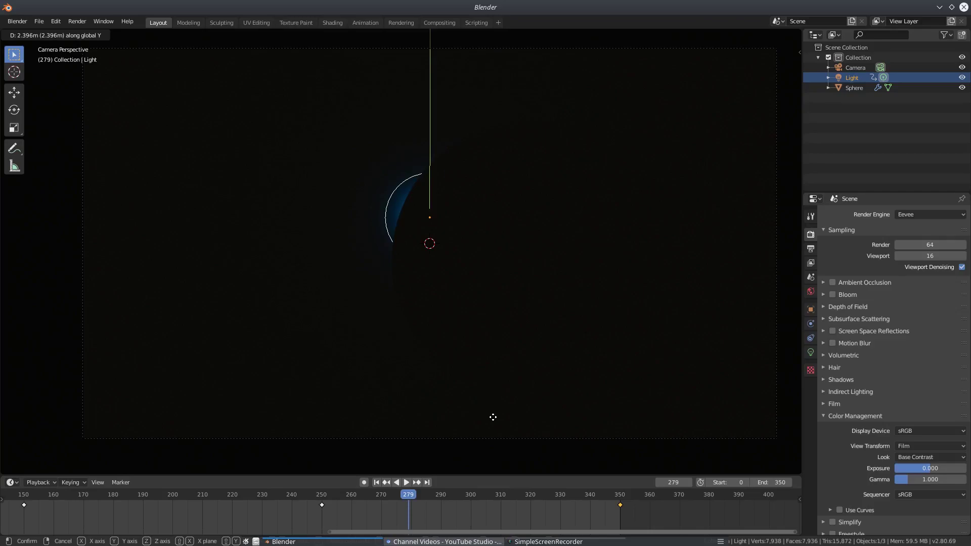
pyautogui.click(494, 416)
pyautogui.press('g')
pyautogui.click(487, 426)
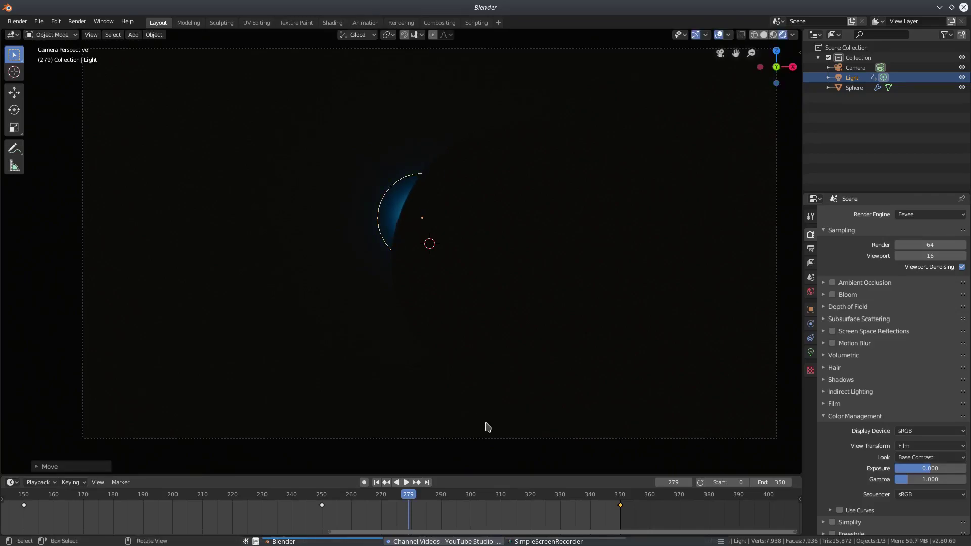
pyautogui.press('i')
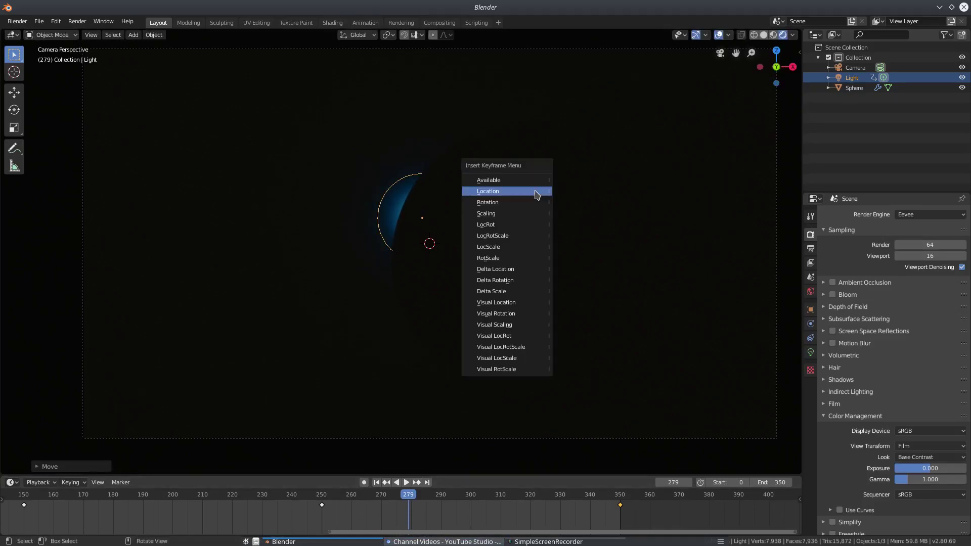
pyautogui.click(535, 193)
# Step: Shift the new light keyframe to about frame 302 and replay from frame 250
pyautogui.click(322, 500)
pyautogui.press('space')
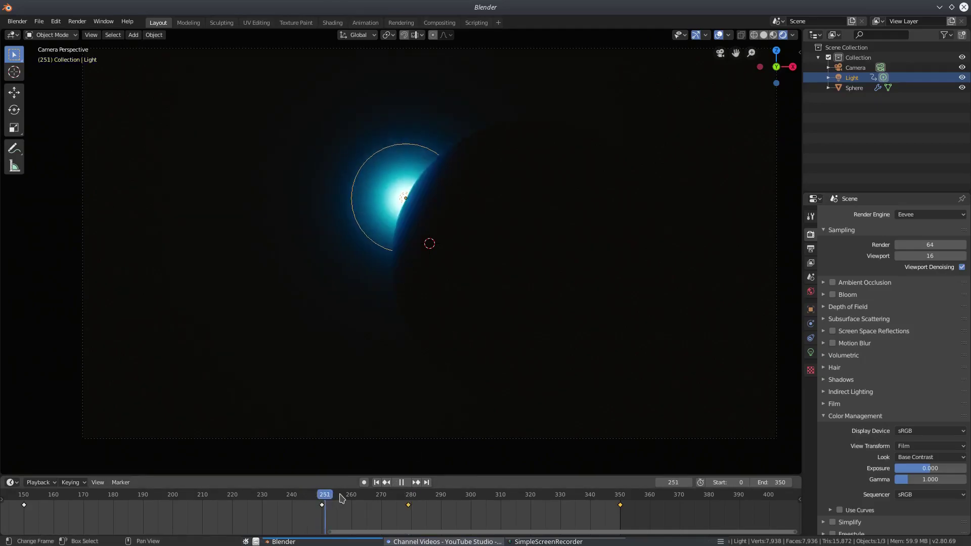
pyautogui.press('space')
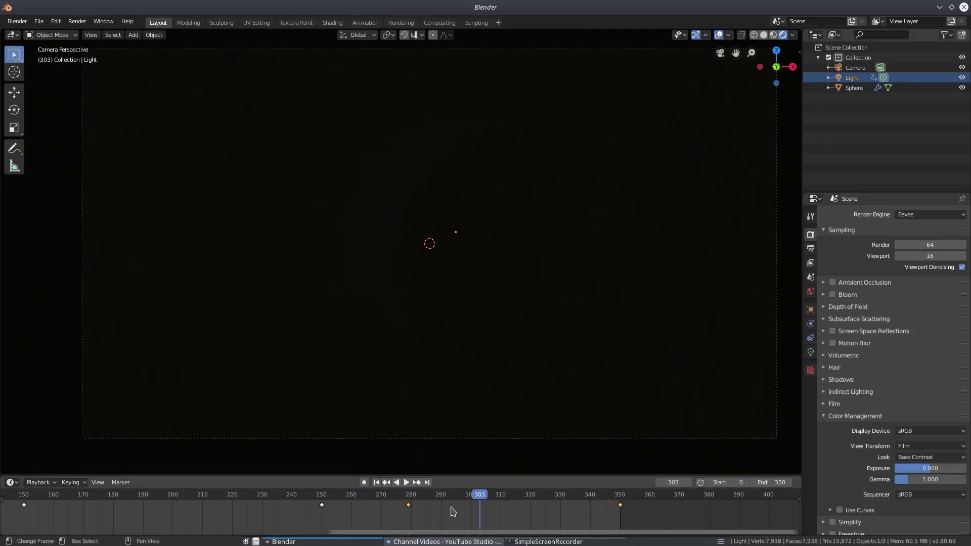
pyautogui.moveTo(410, 506); pyautogui.dragTo(476, 510)
pyautogui.click(322, 500)
pyautogui.press('space')
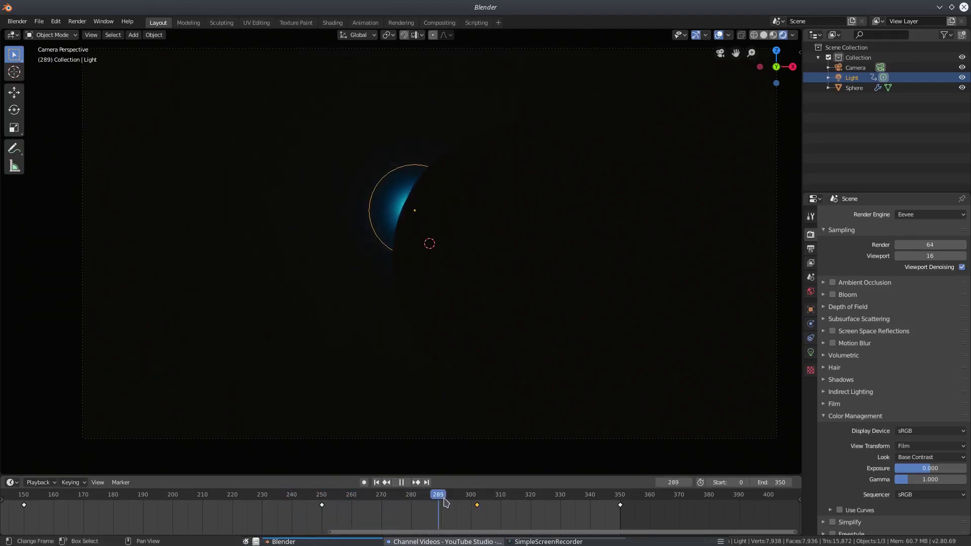
pyautogui.press('Escape')
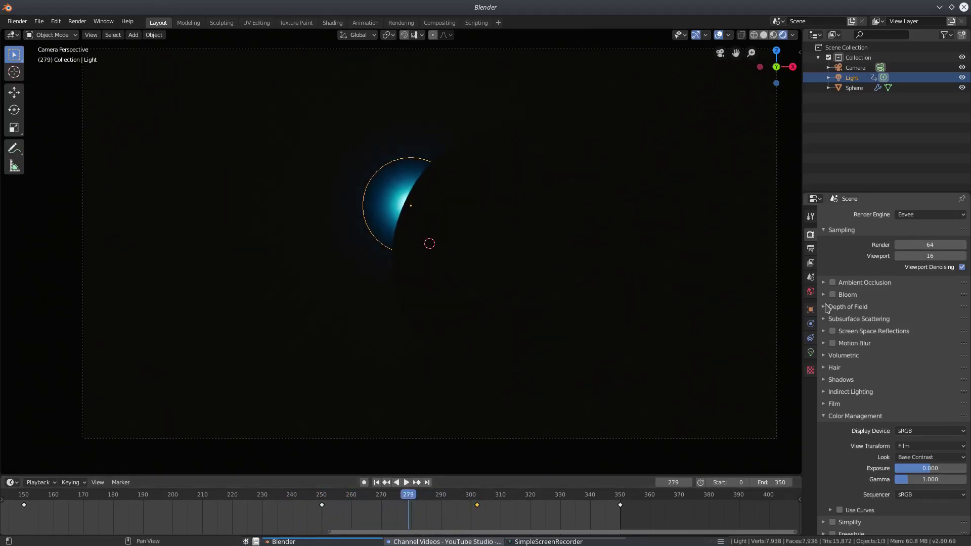
# Step: Enable Eevee Bloom, hide viewport overlays, and expand the Bloom settings
pyautogui.click(832, 295)
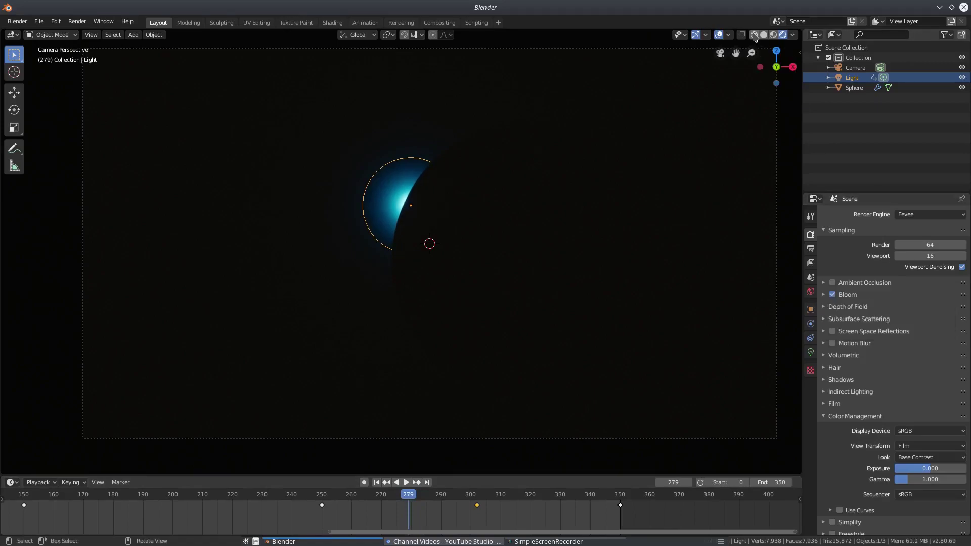
pyautogui.click(719, 35)
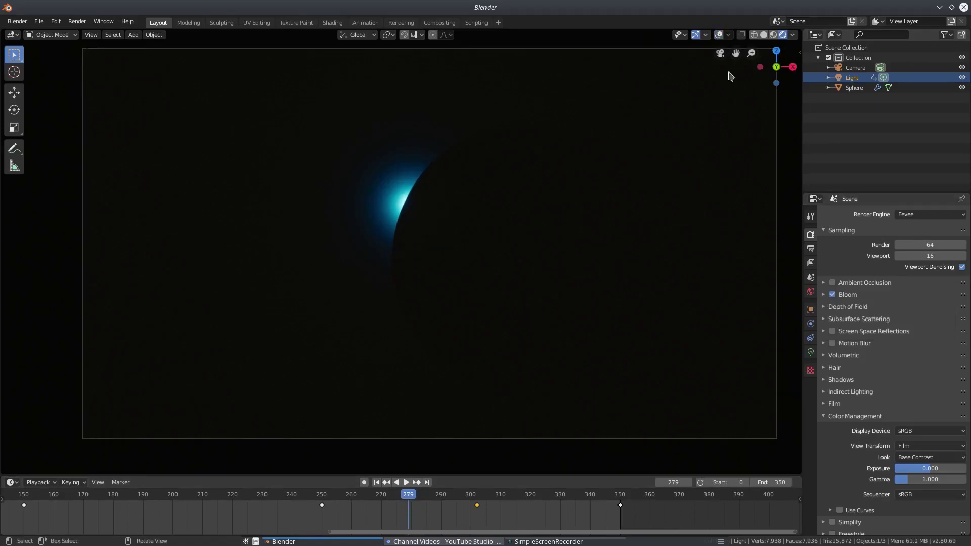
pyautogui.click(829, 298)
# Step: Drag the Bloom Threshold to 0.000 and play the animation to preview the glow
pyautogui.moveTo(892, 309)
pyautogui.mouseDown()
pyautogui.moveTo(860, 309)
pyautogui.moveTo(900, 309)
pyautogui.mouseUp()
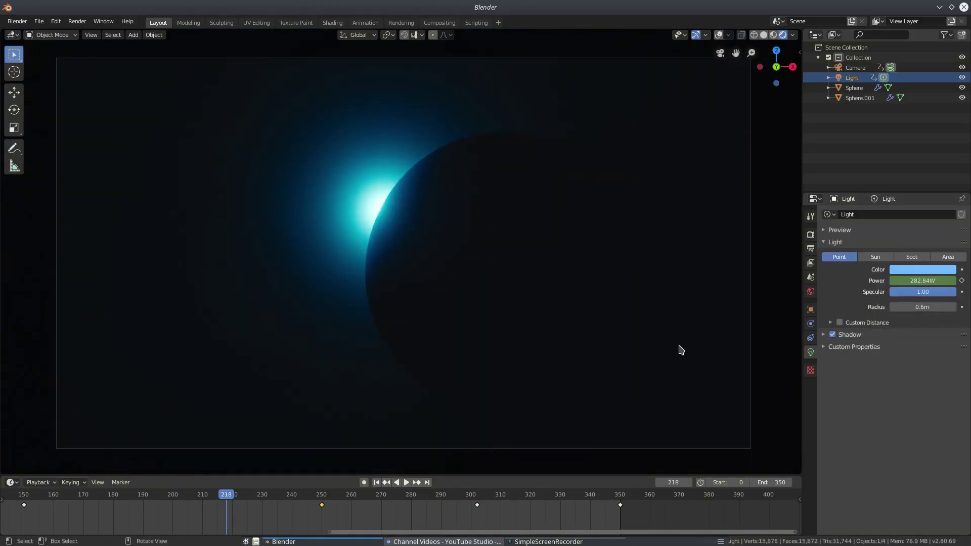
pyautogui.press('space')
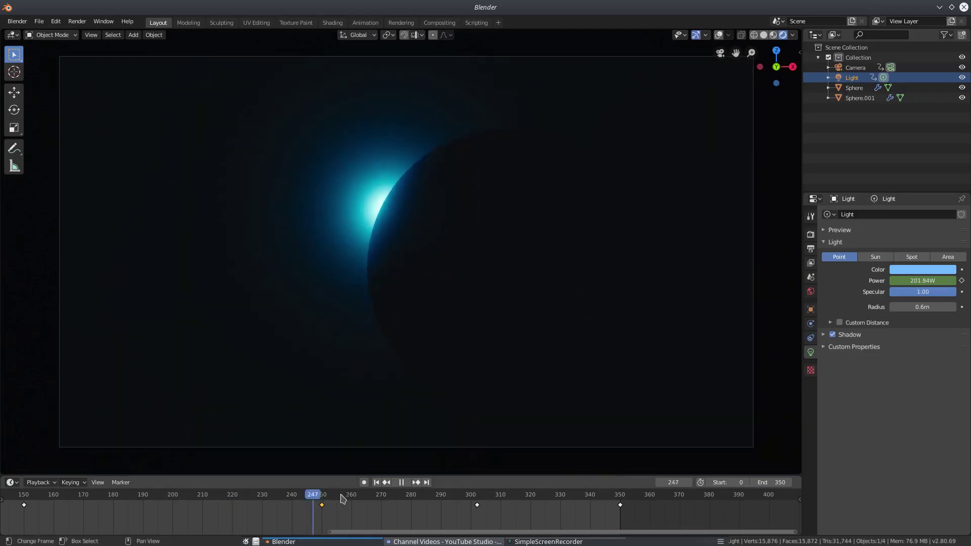
pyautogui.press('Escape')
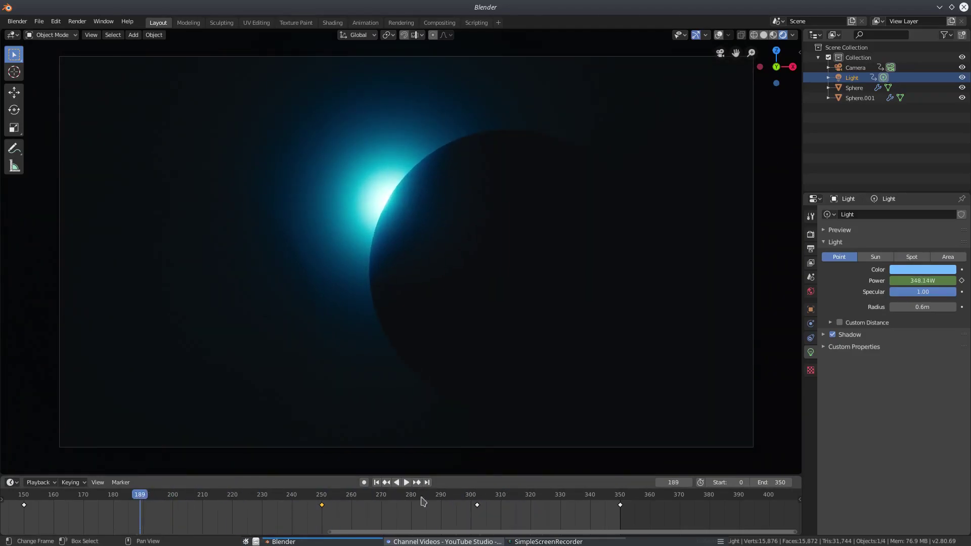